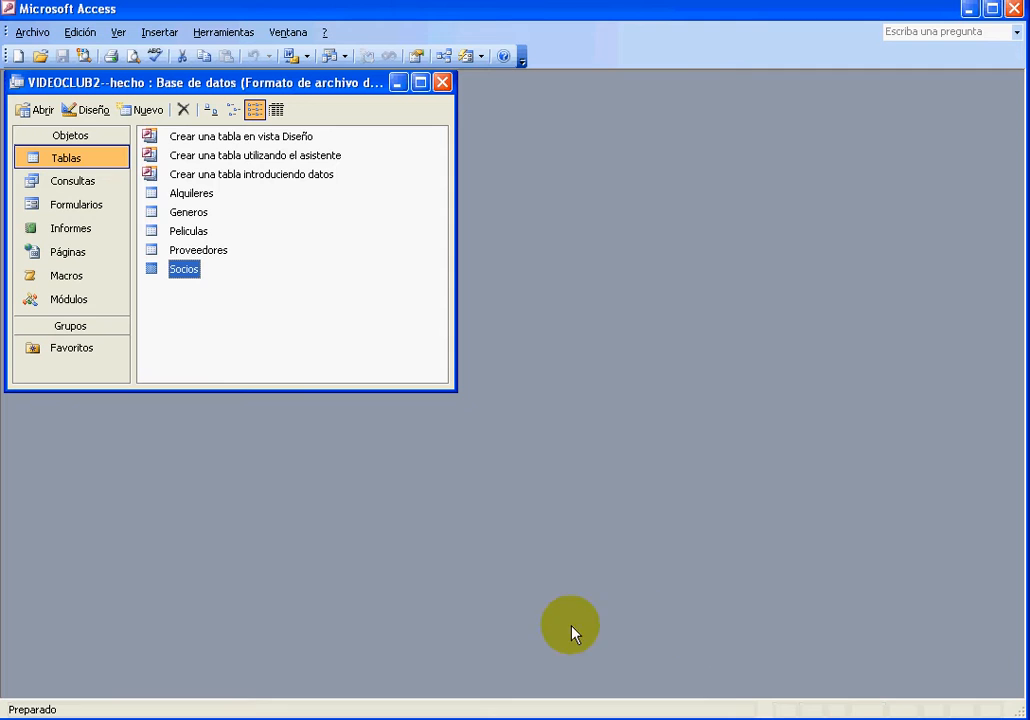
Create a new query in Design view and add the Peliculas table as its source
{"action": "left_click", "coordinate": [87, 187]}
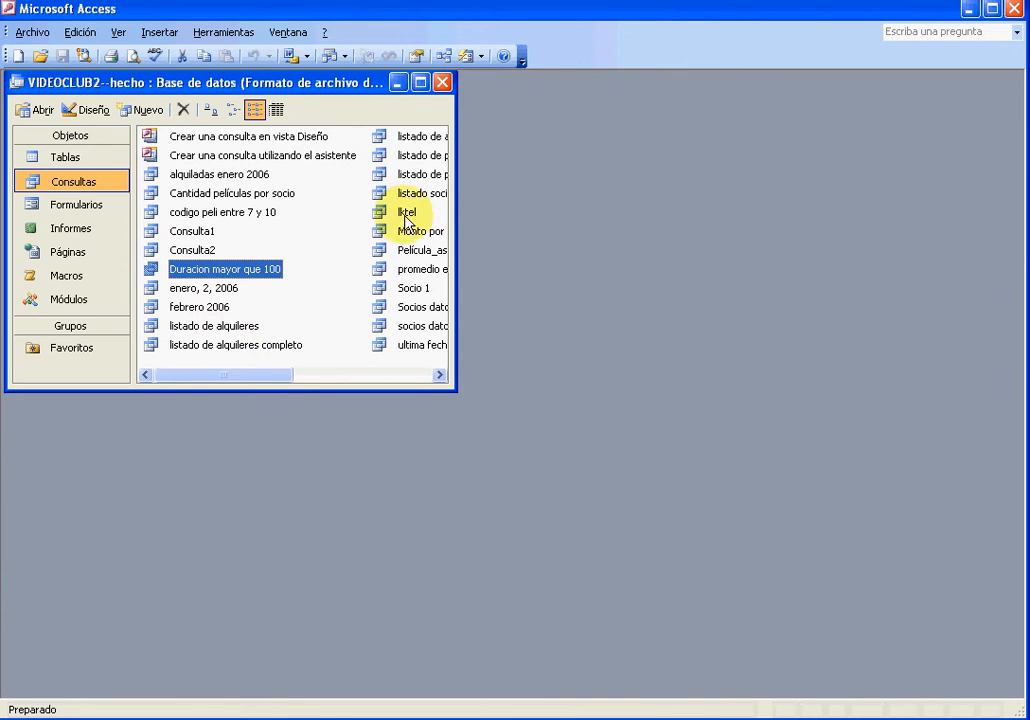
{"action": "double_click", "coordinate": [291, 144]}
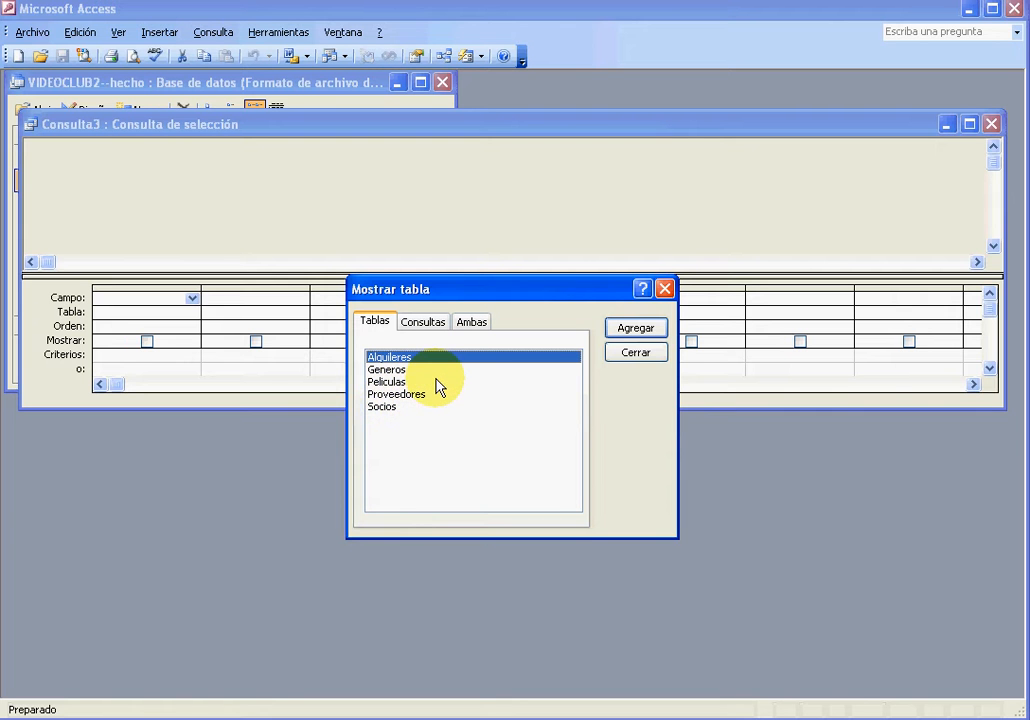
{"action": "left_click", "coordinate": [436, 325]}
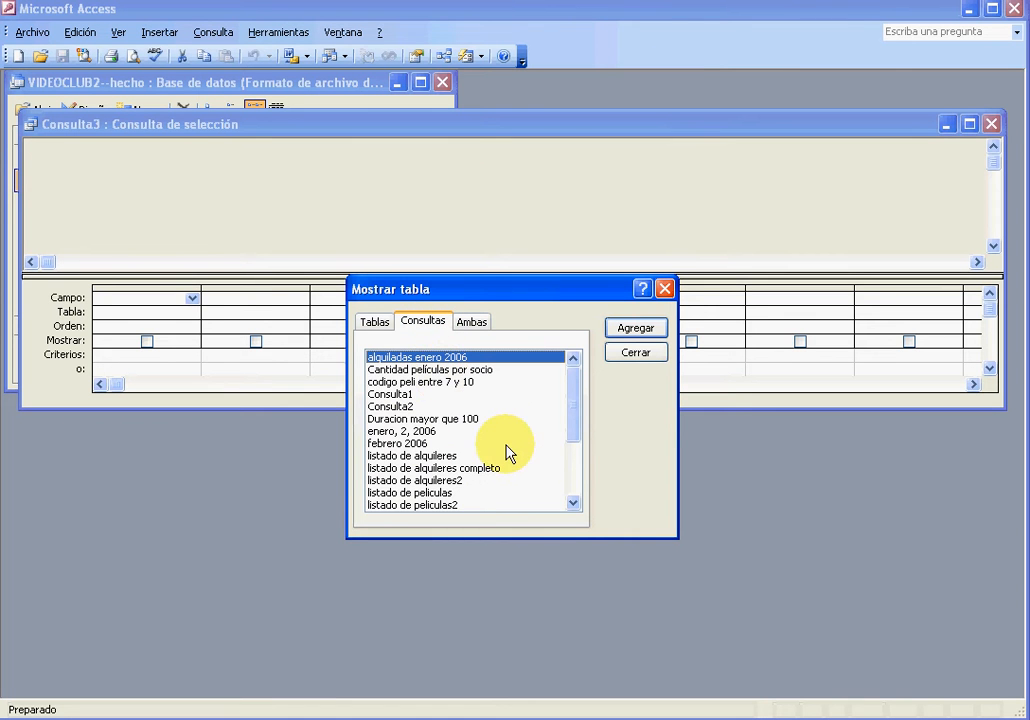
{"action": "left_click", "coordinate": [469, 324]}
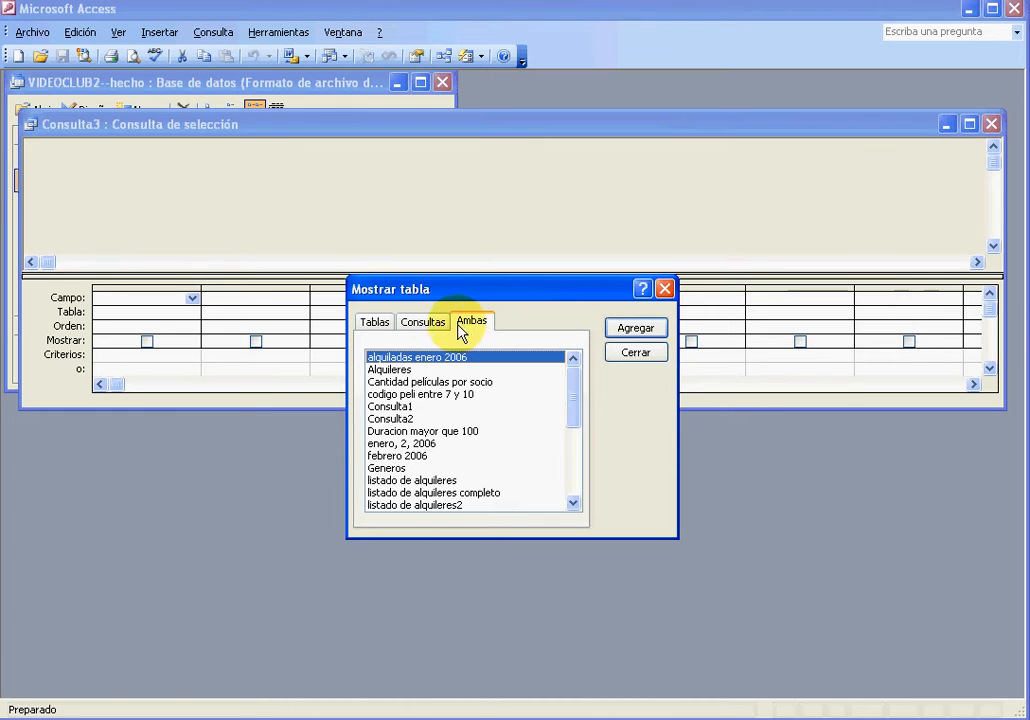
{"action": "left_click", "coordinate": [373, 327]}
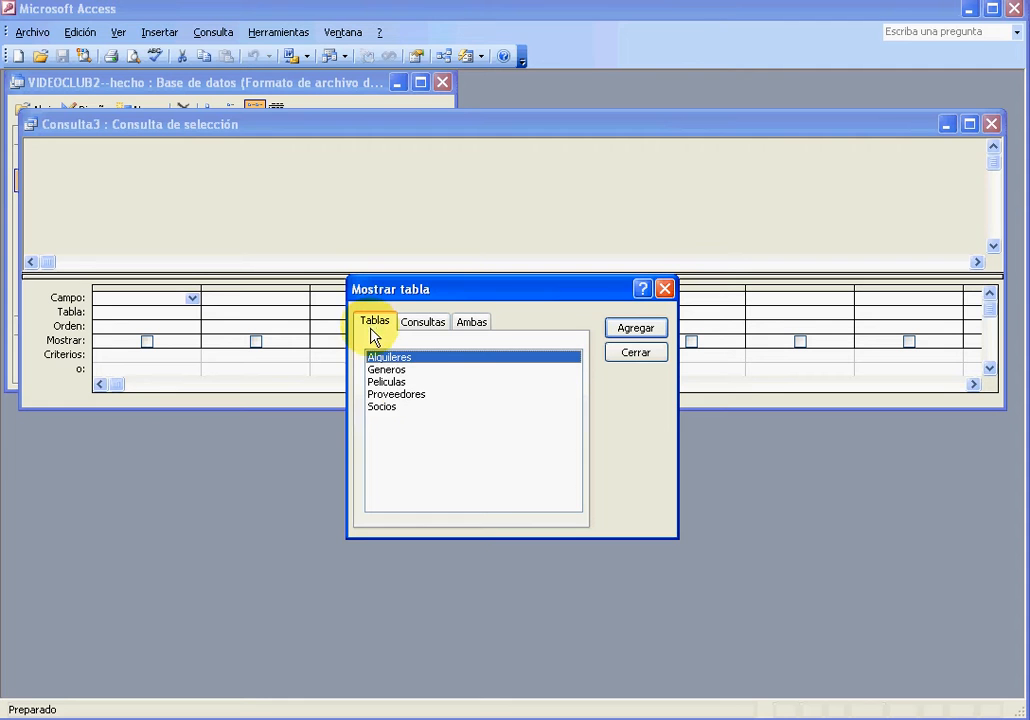
{"action": "double_click", "coordinate": [399, 382]}
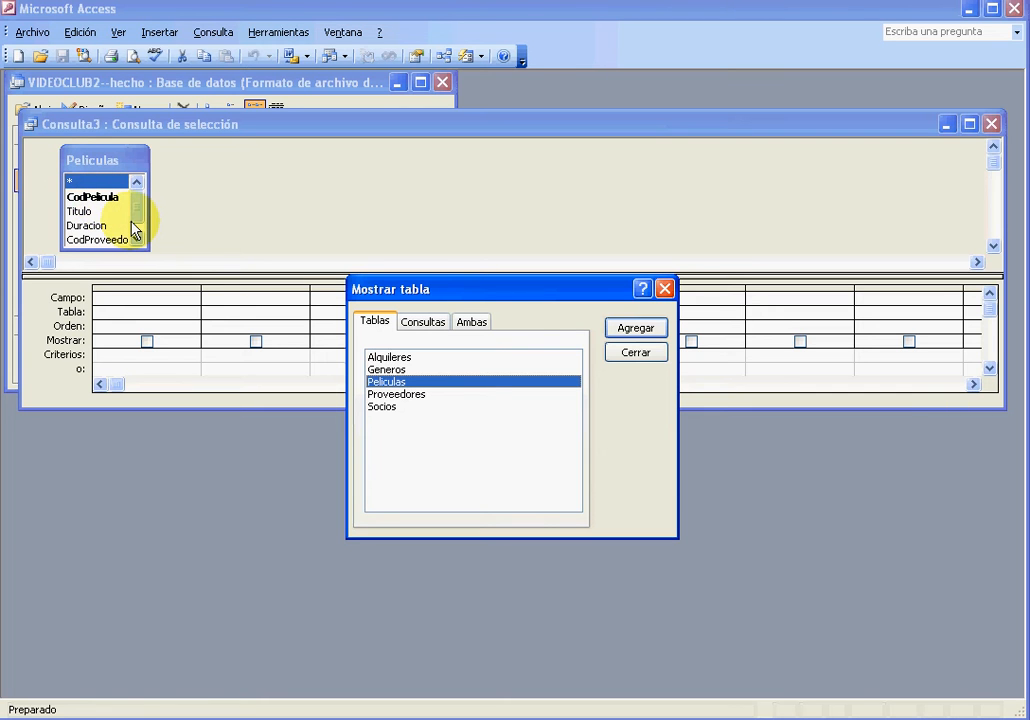
{"action": "left_click", "coordinate": [634, 354]}
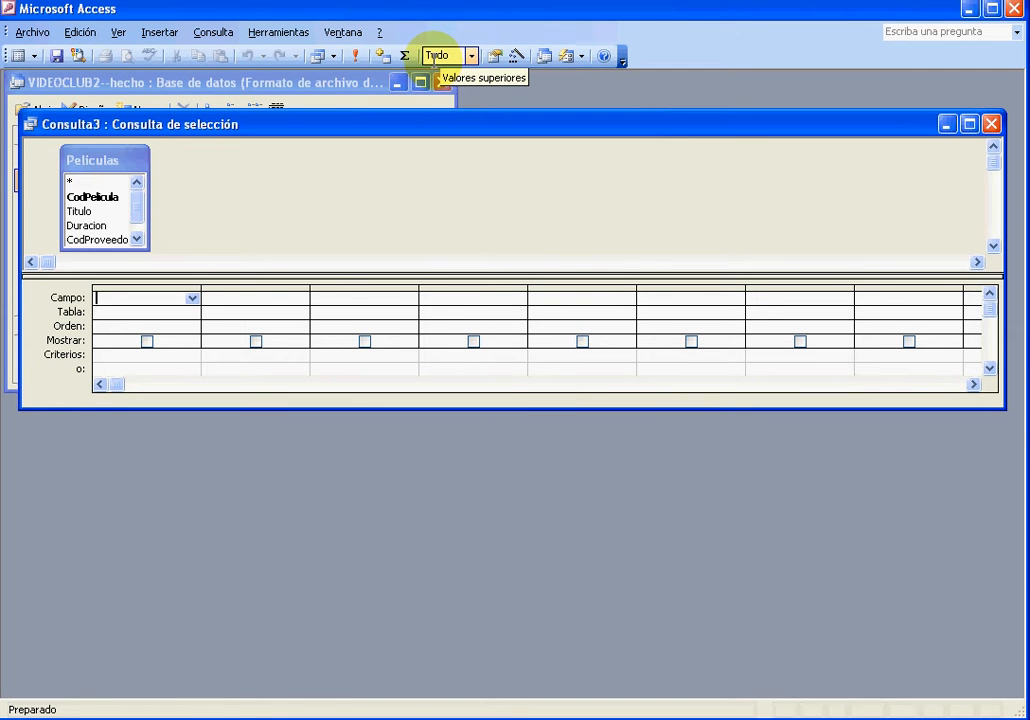
{"action": "left_click", "coordinate": [34, 57]}
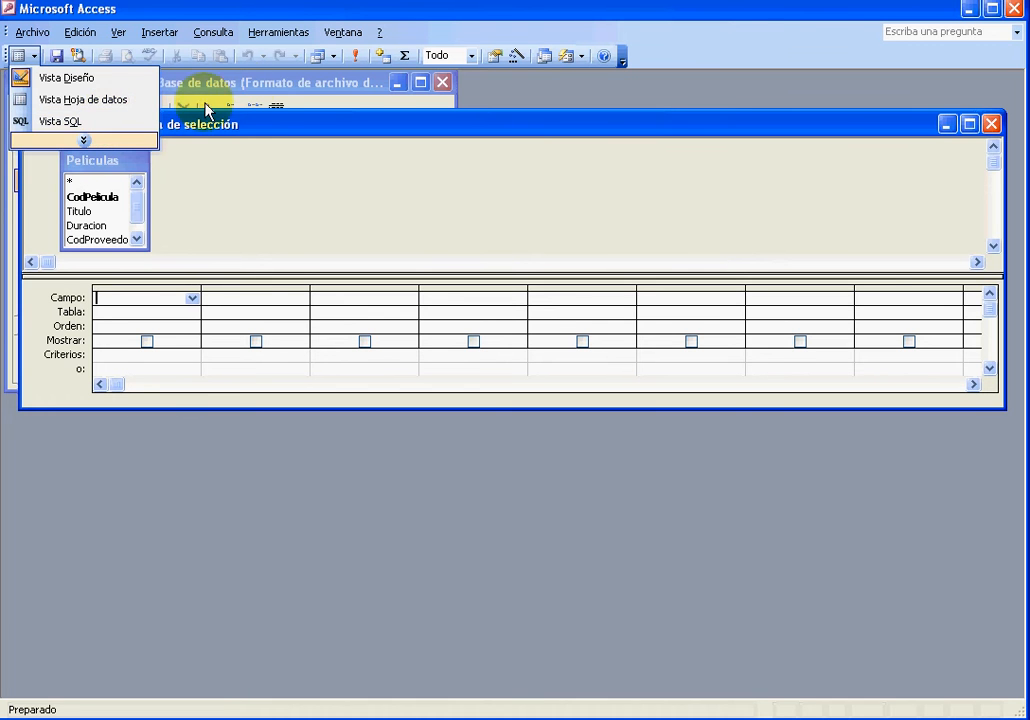
{"action": "left_click", "coordinate": [333, 57]}
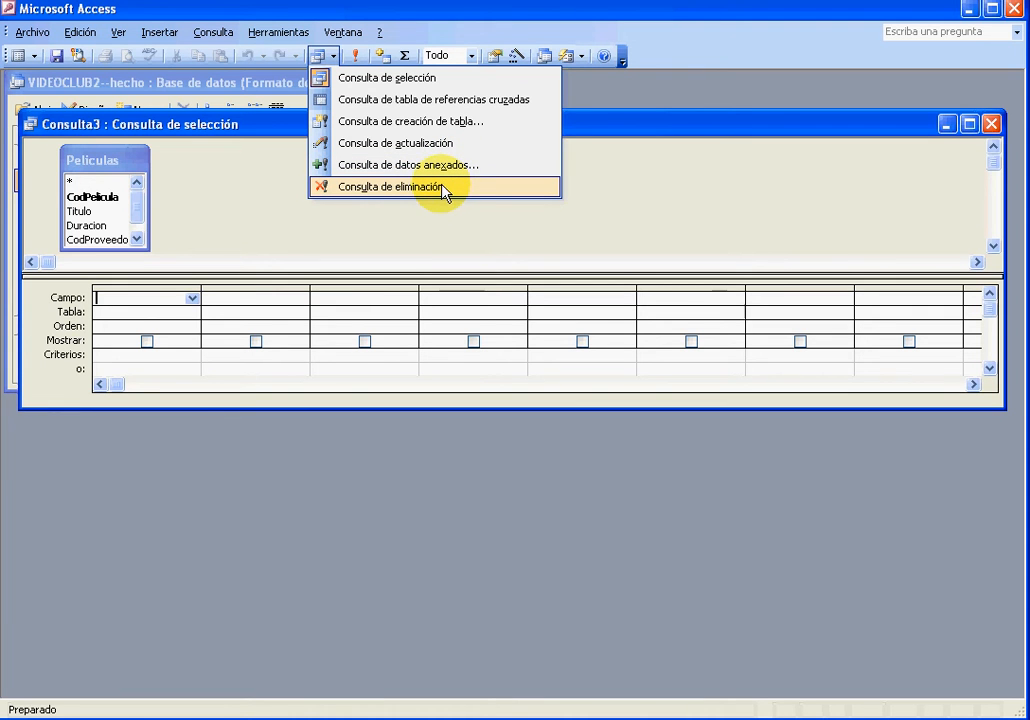
{"action": "left_click", "coordinate": [352, 63]}
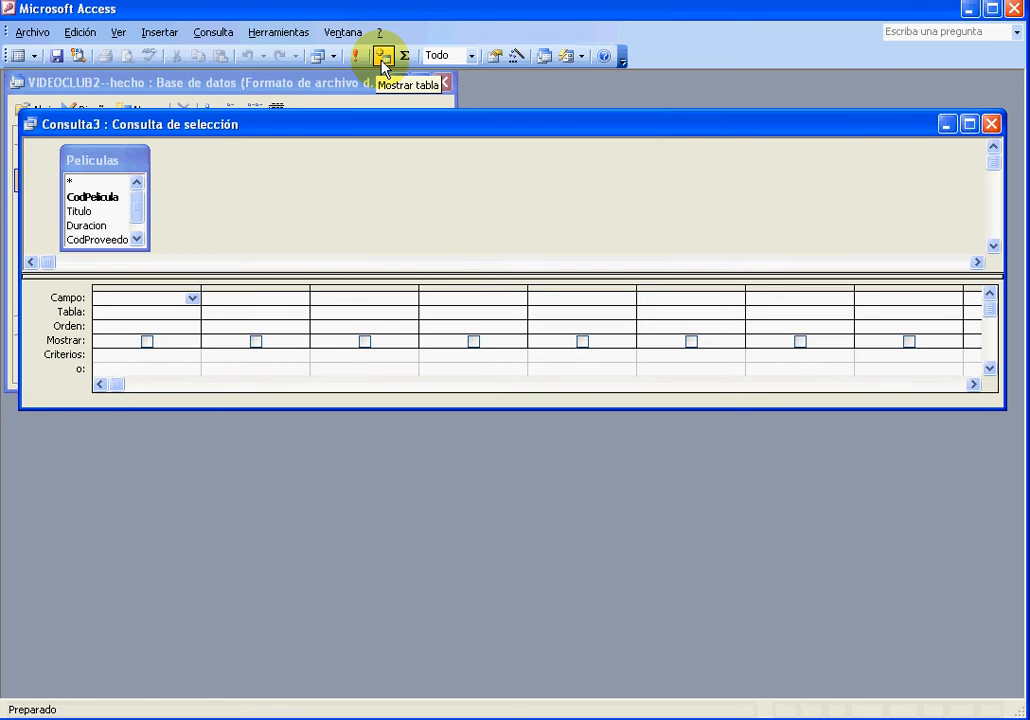
{"action": "left_click", "coordinate": [382, 57]}
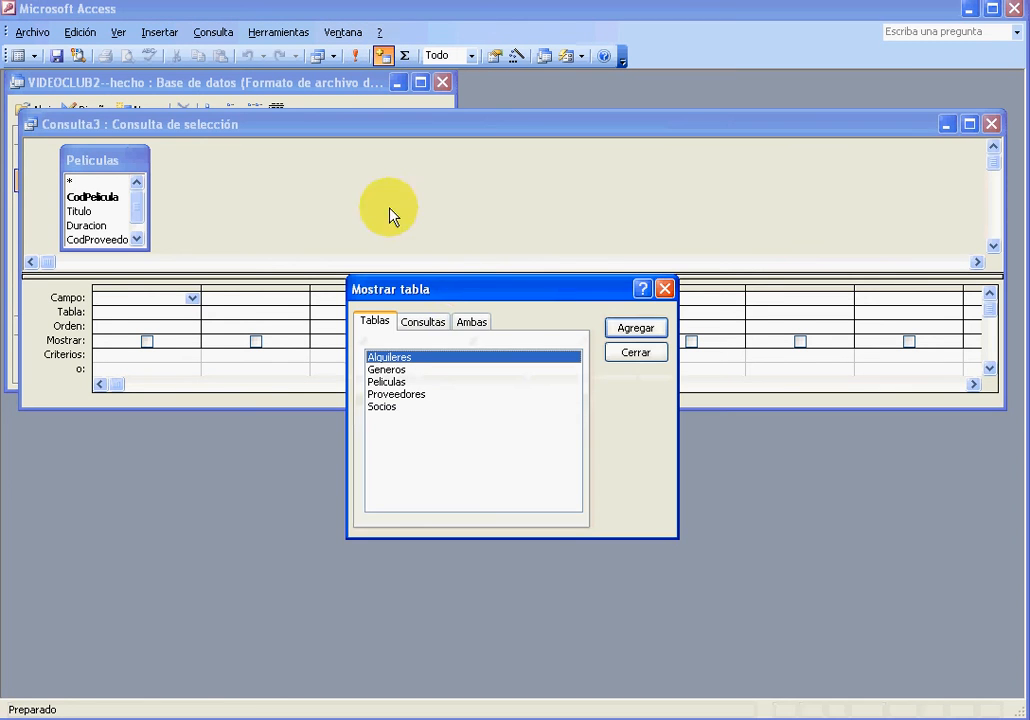
{"action": "left_click", "coordinate": [648, 355]}
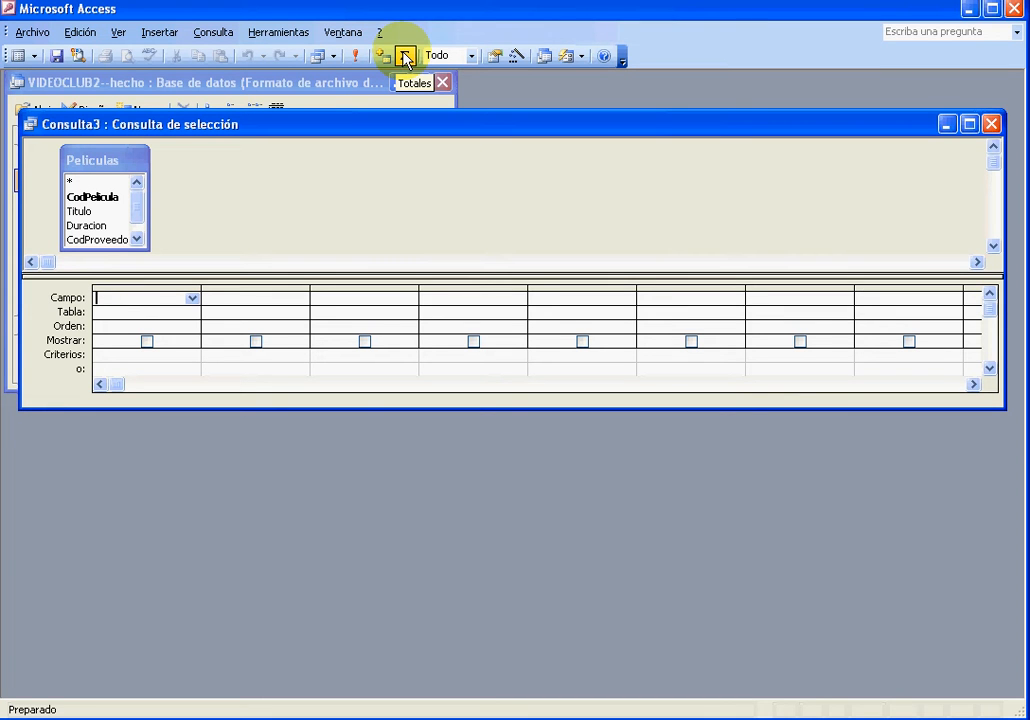
{"action": "left_click", "coordinate": [471, 57]}
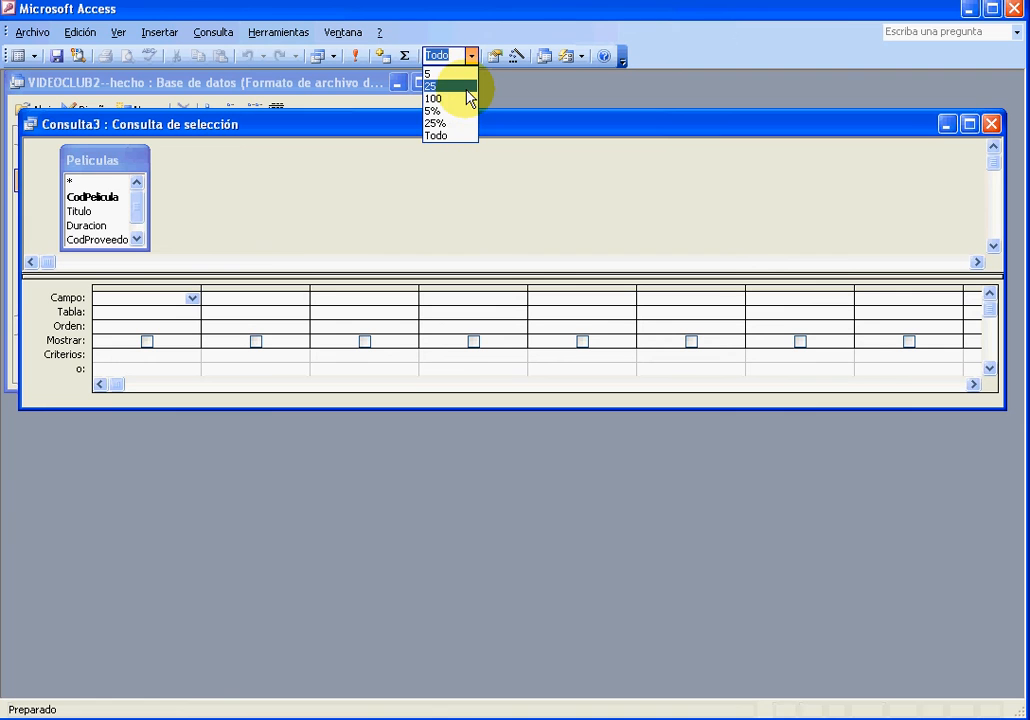
{"action": "left_click", "coordinate": [350, 185]}
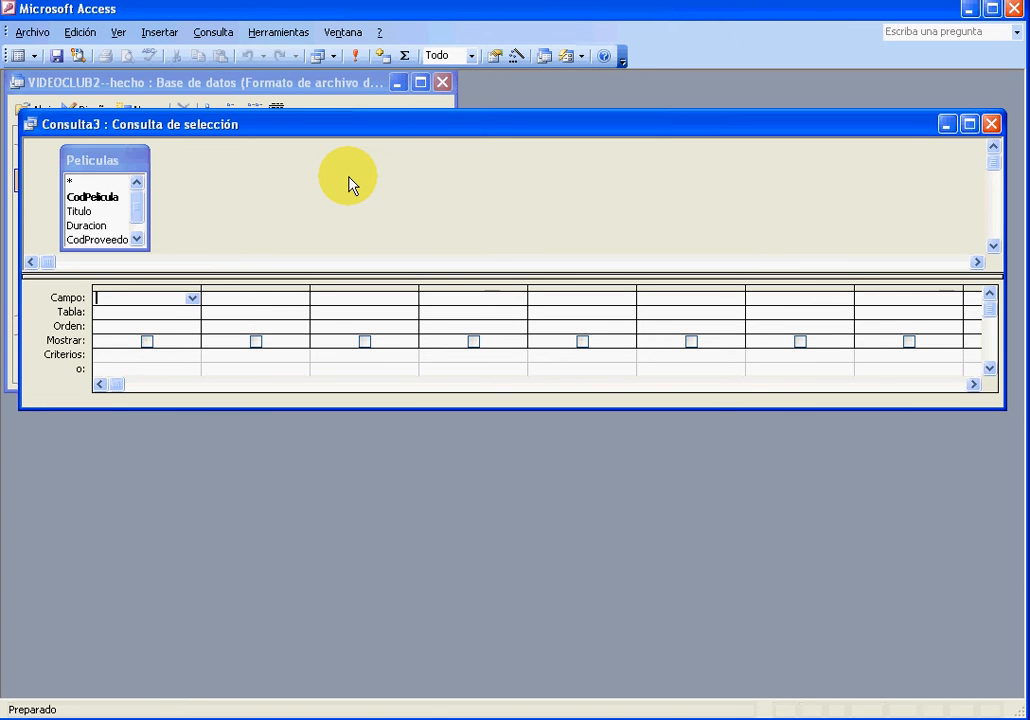
Add the CodPelicula, Titulo and CodGenero fields of Peliculas to the query grid
{"action": "double_click", "coordinate": [103, 197]}
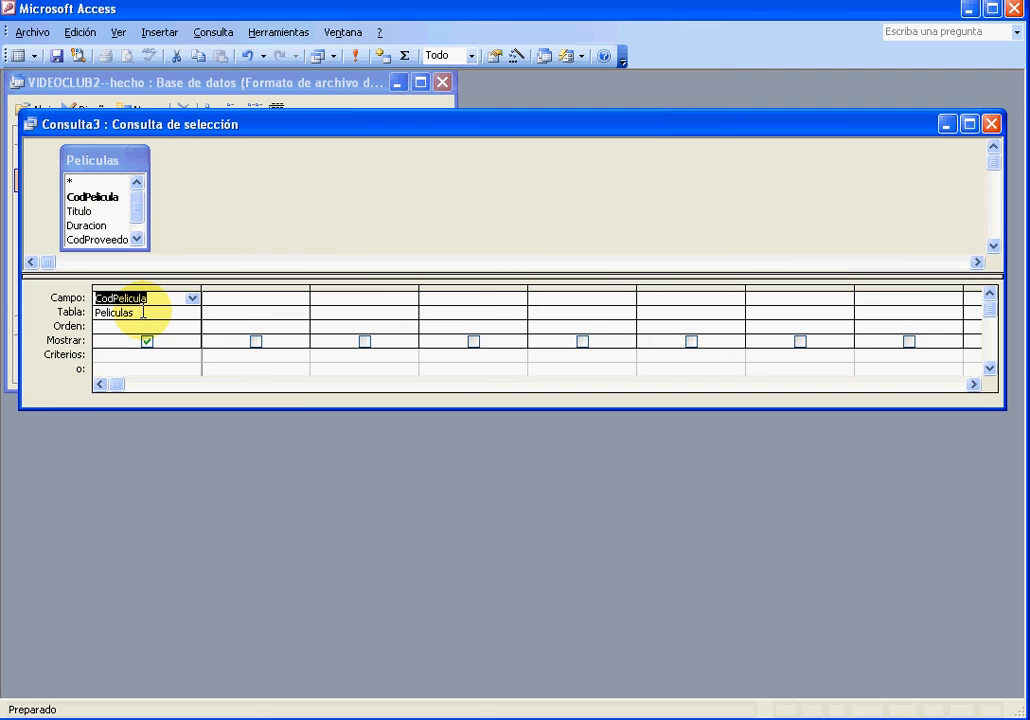
{"action": "double_click", "coordinate": [78, 213]}
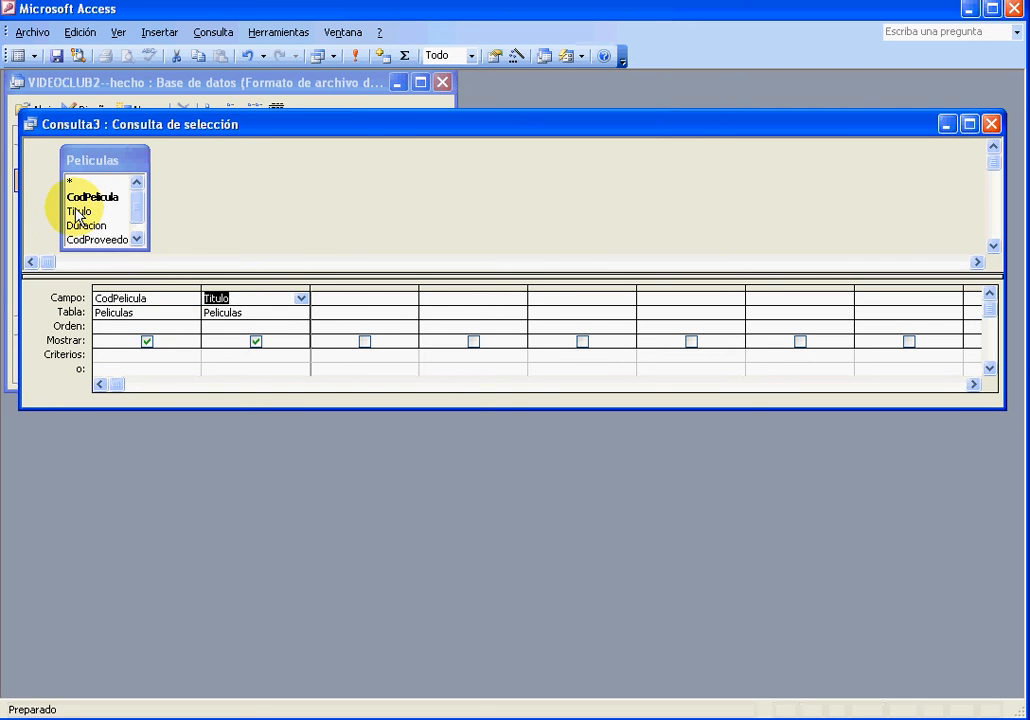
{"action": "left_click", "coordinate": [139, 240]}
{"action": "double_click", "coordinate": [105, 240]}
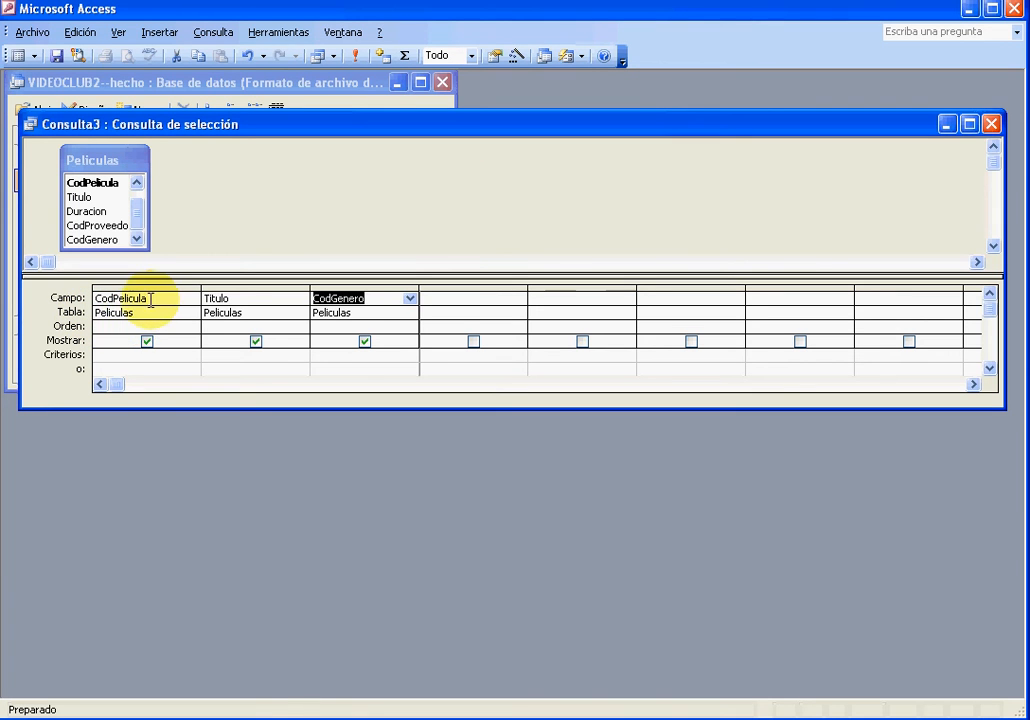
{"action": "left_click", "coordinate": [115, 326]}
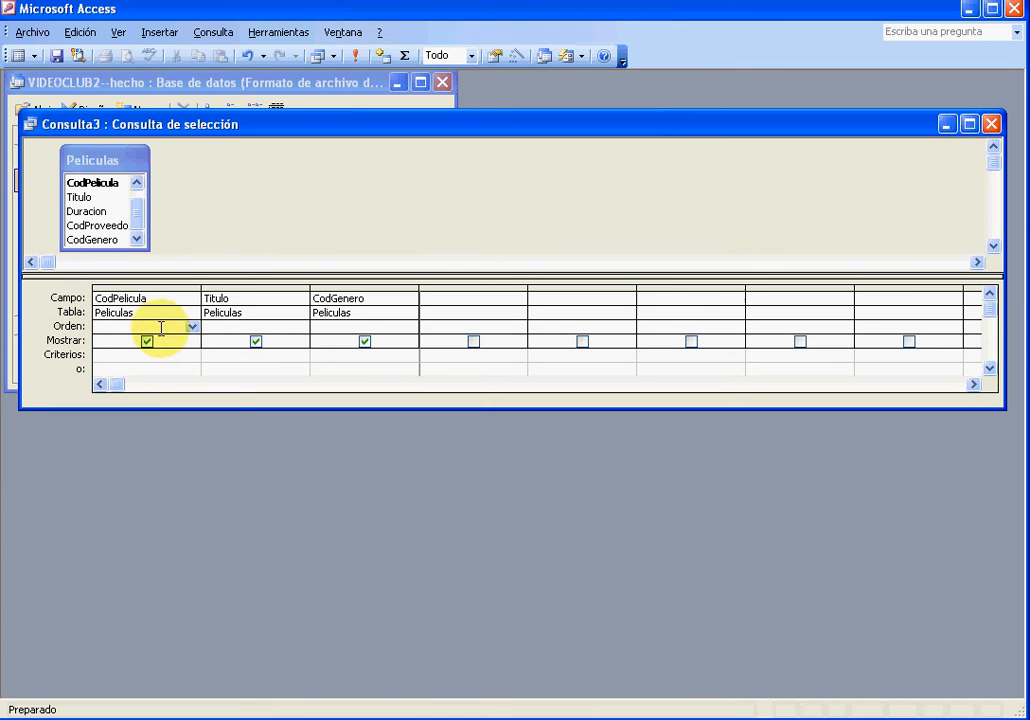
{"action": "left_click", "coordinate": [192, 328]}
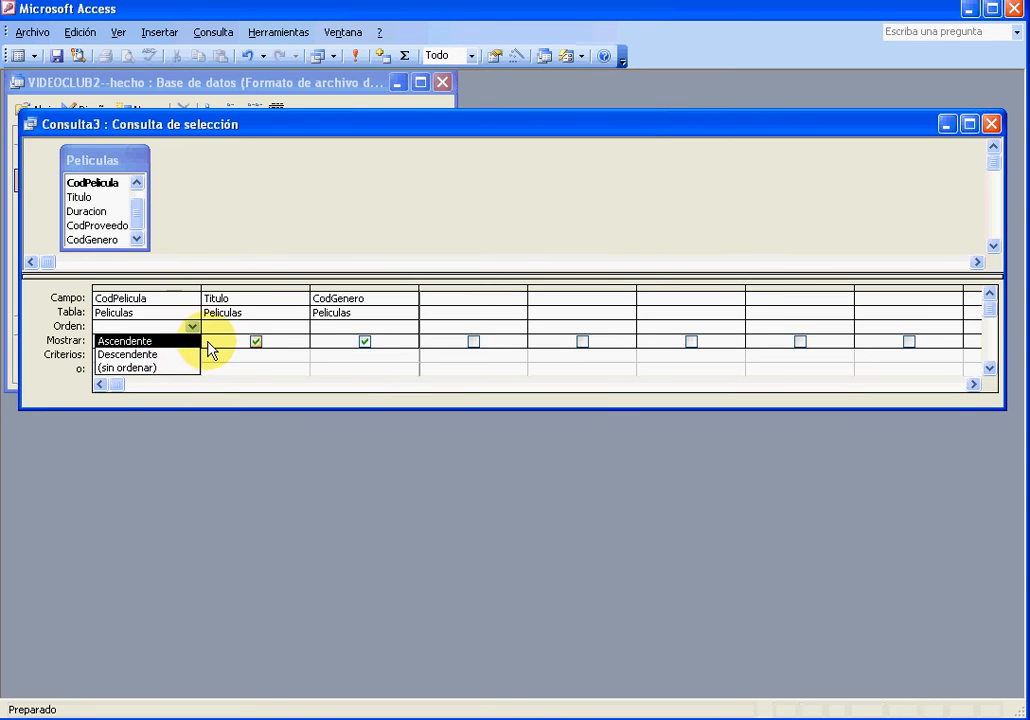
{"action": "left_click", "coordinate": [203, 343]}
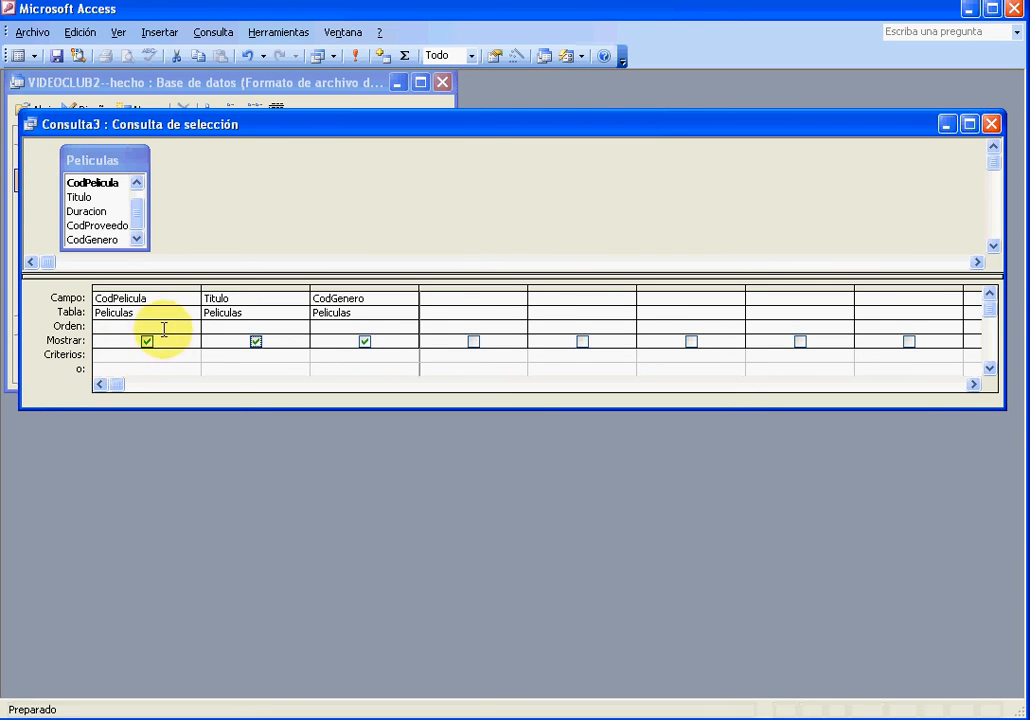
Set the sort order of the Titulo field to Ascendente
{"action": "left_click", "coordinate": [210, 326]}
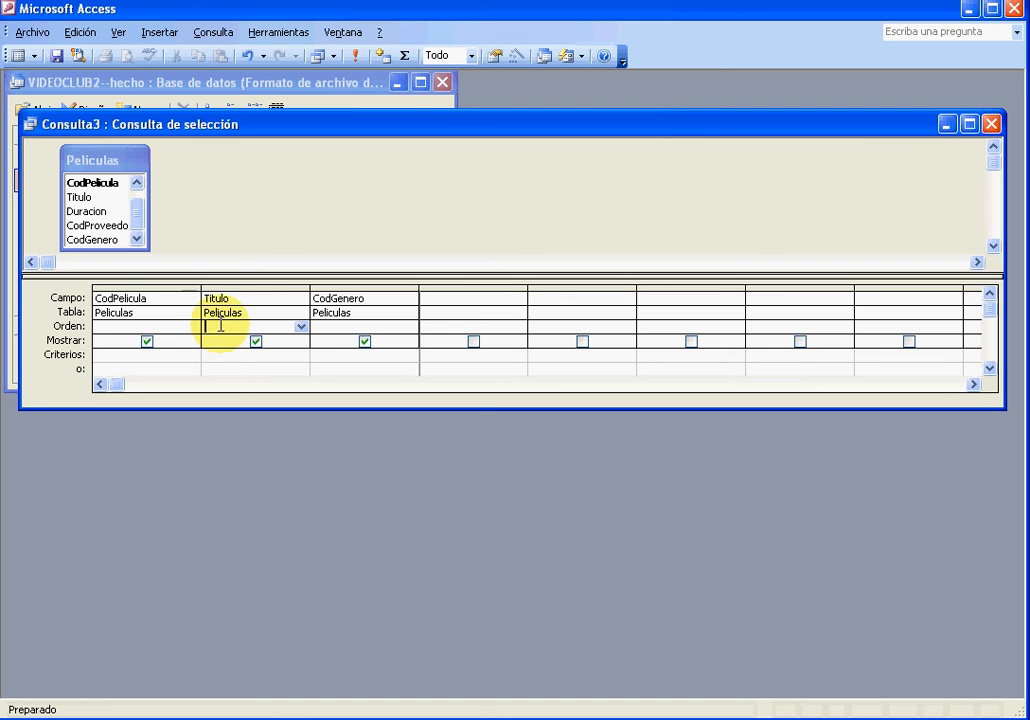
{"action": "left_click", "coordinate": [301, 327]}
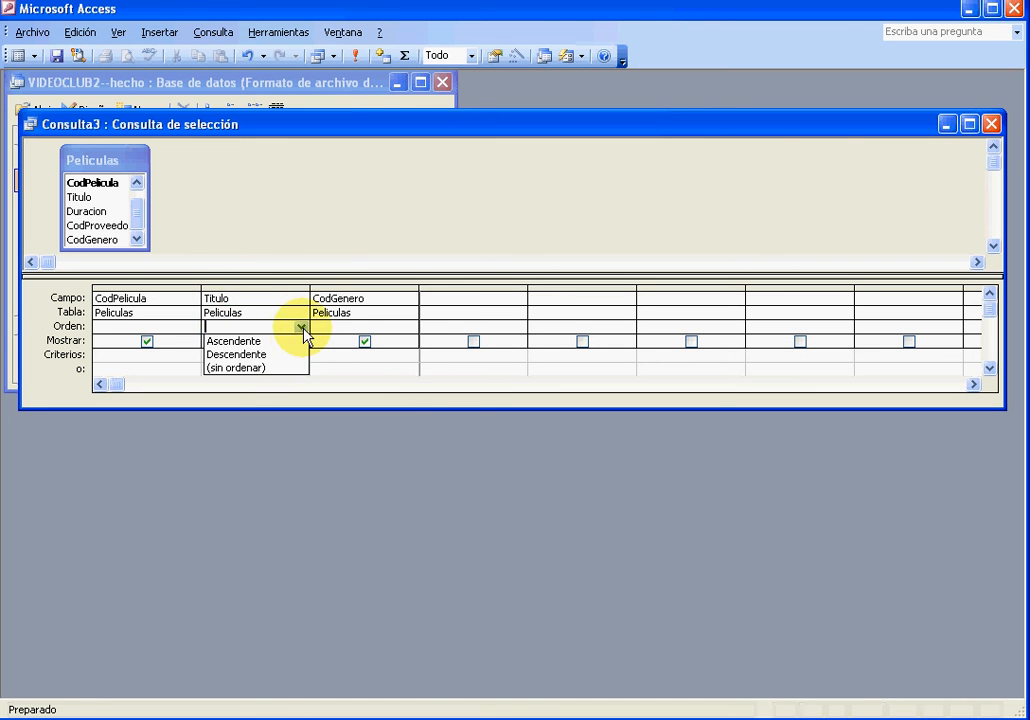
{"action": "left_click", "coordinate": [290, 342]}
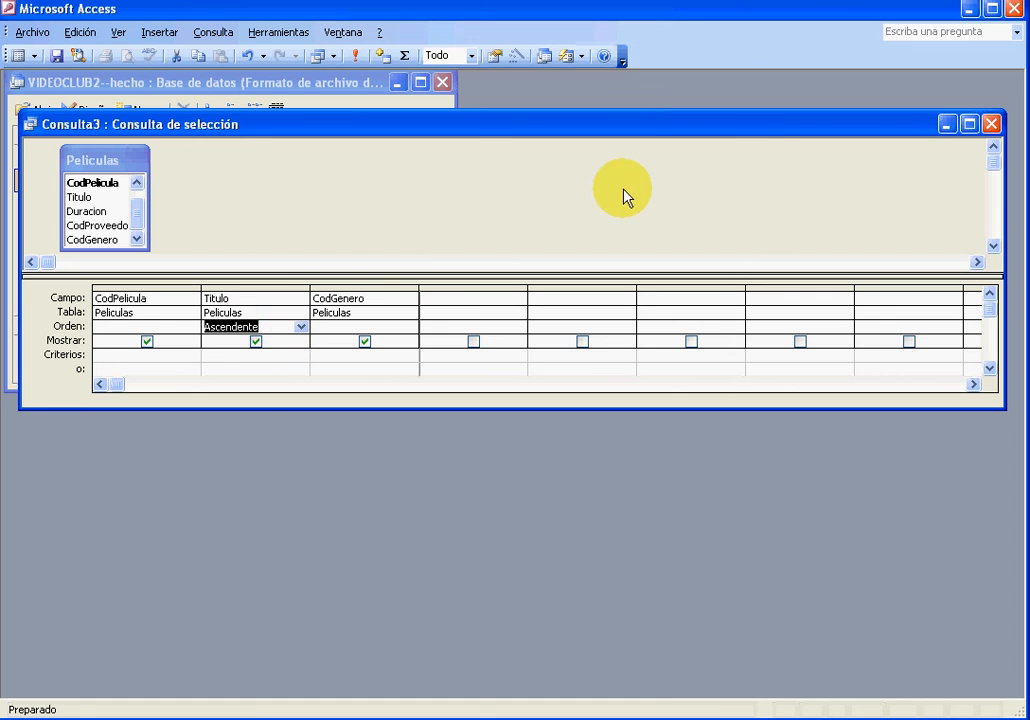
Close the query design and save it under the name "Peliculas Ascendente"
{"action": "left_click", "coordinate": [991, 124]}
{"action": "left_click", "coordinate": [487, 420]}
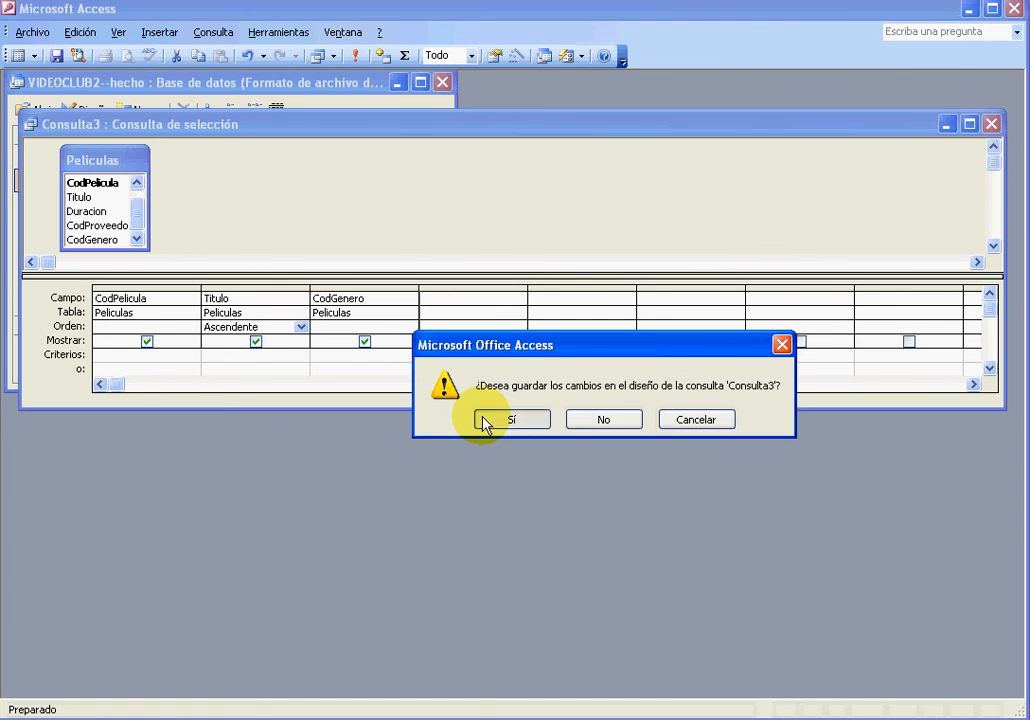
{"action": "key", "text": "BackSpace"}
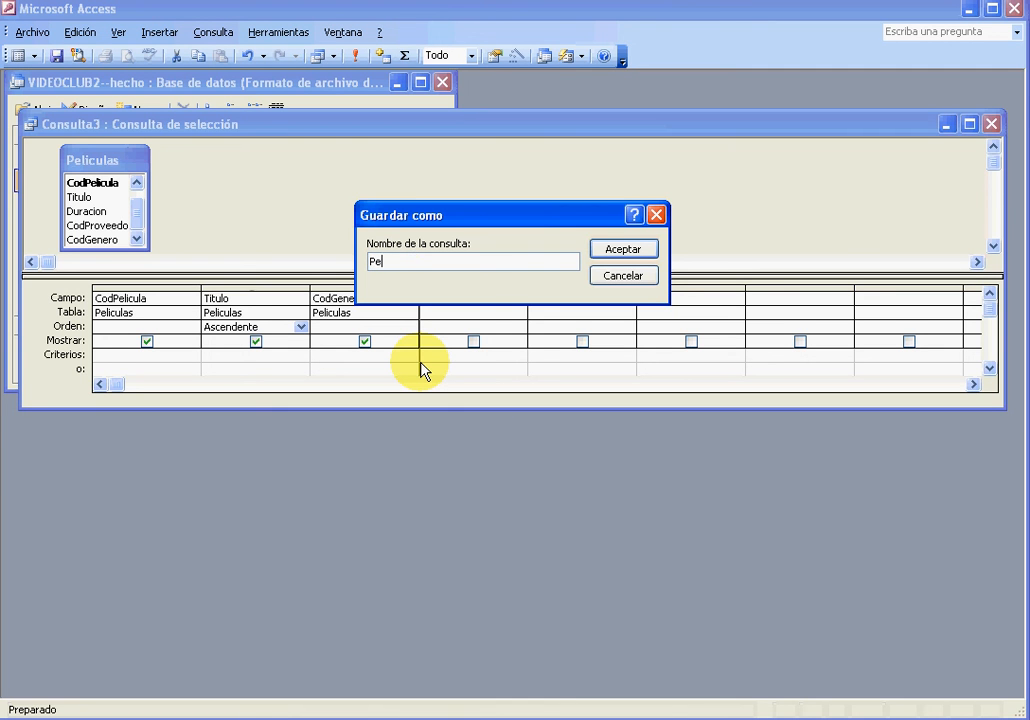
{"action": "type", "text": "Peliculas Ascendente"}
{"action": "left_click", "coordinate": [607, 257]}
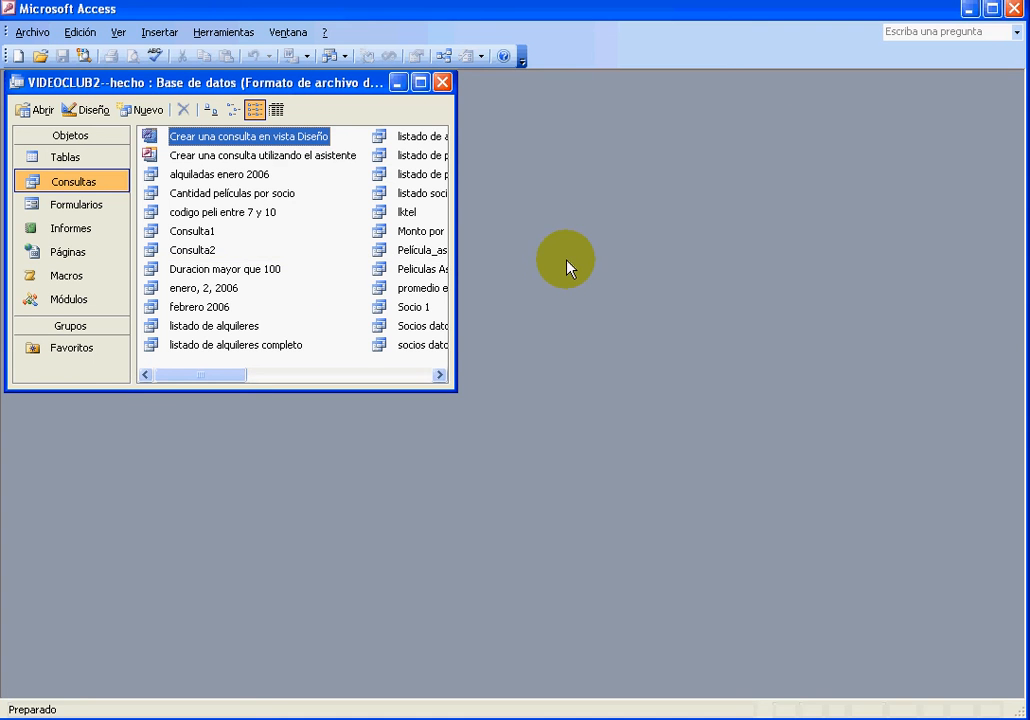
Open the Peliculas Ascendente query and step through its records to check the title order
{"action": "left_click", "coordinate": [441, 375]}
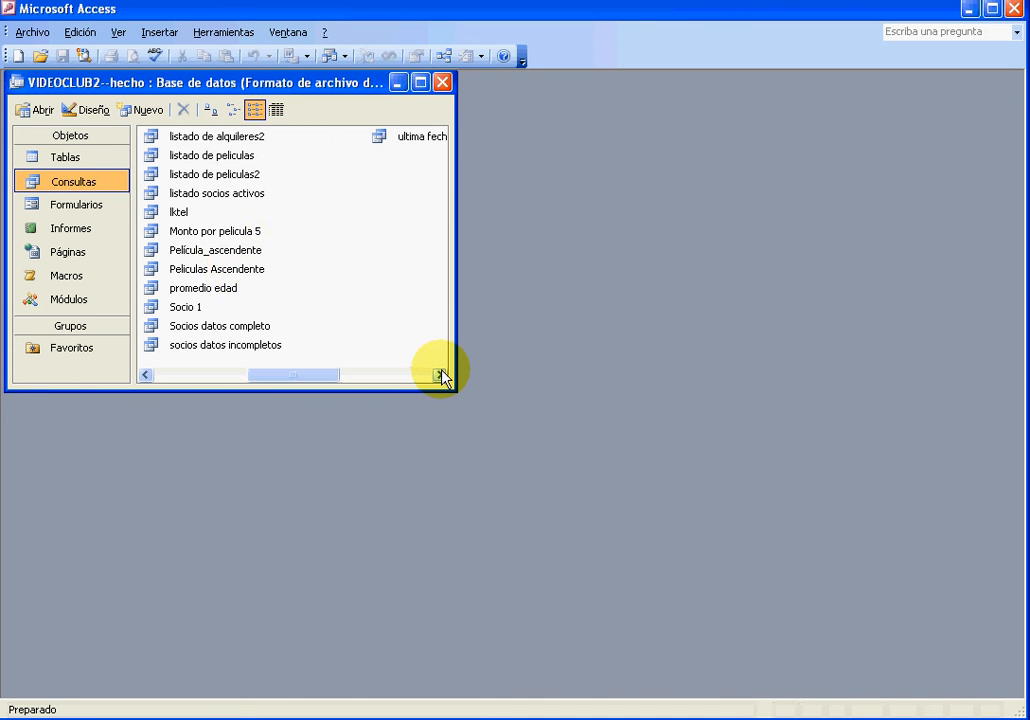
{"action": "double_click", "coordinate": [218, 270]}
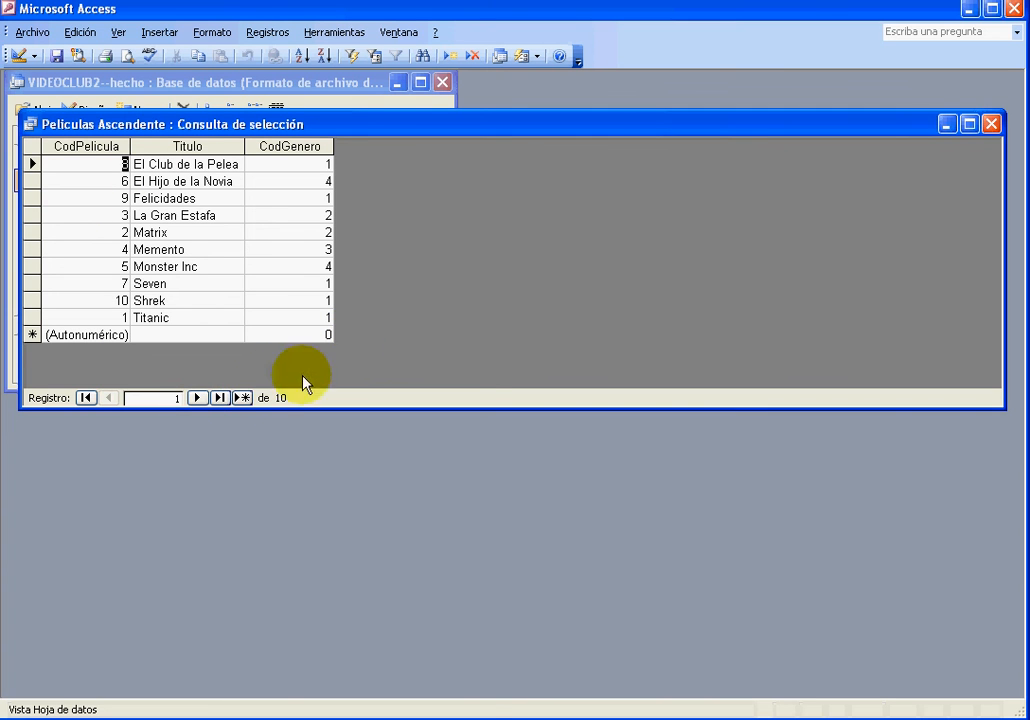
{"action": "left_click", "coordinate": [199, 398]}
{"action": "left_click", "coordinate": [199, 398]}
{"action": "left_click", "coordinate": [199, 398]}
{"action": "left_click", "coordinate": [199, 398]}
{"action": "left_click", "coordinate": [199, 398]}
{"action": "left_click", "coordinate": [199, 398]}
{"action": "left_click", "coordinate": [199, 398]}
{"action": "left_click", "coordinate": [199, 398]}
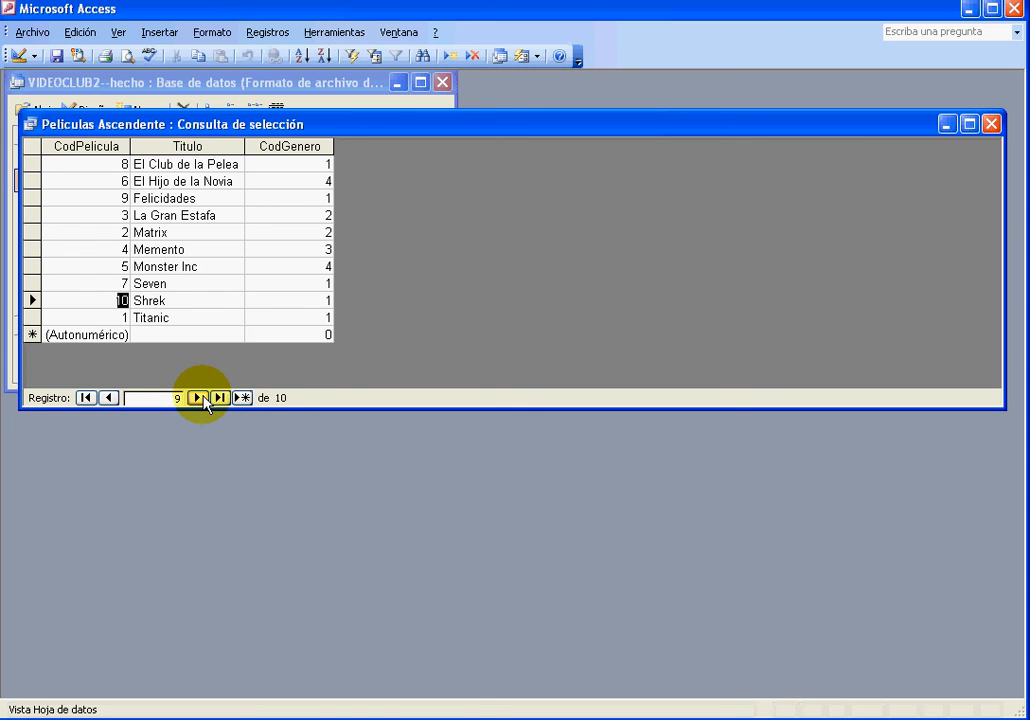
{"action": "left_click", "coordinate": [199, 398]}
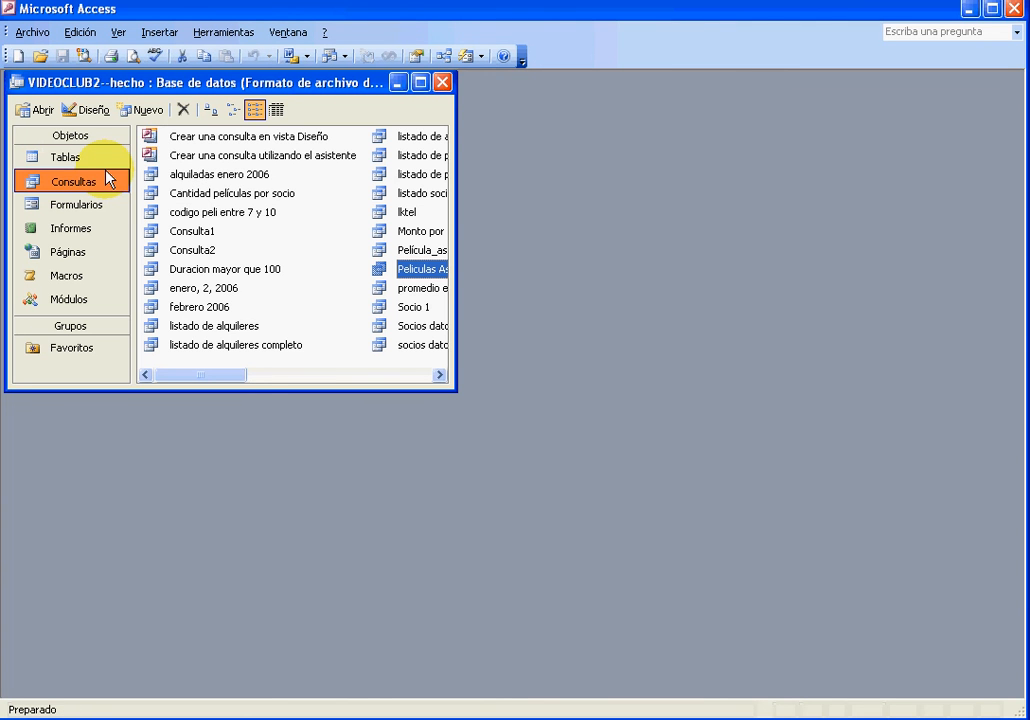
Create another query in Design view with the Alquileres table as its source
{"action": "double_click", "coordinate": [284, 145]}
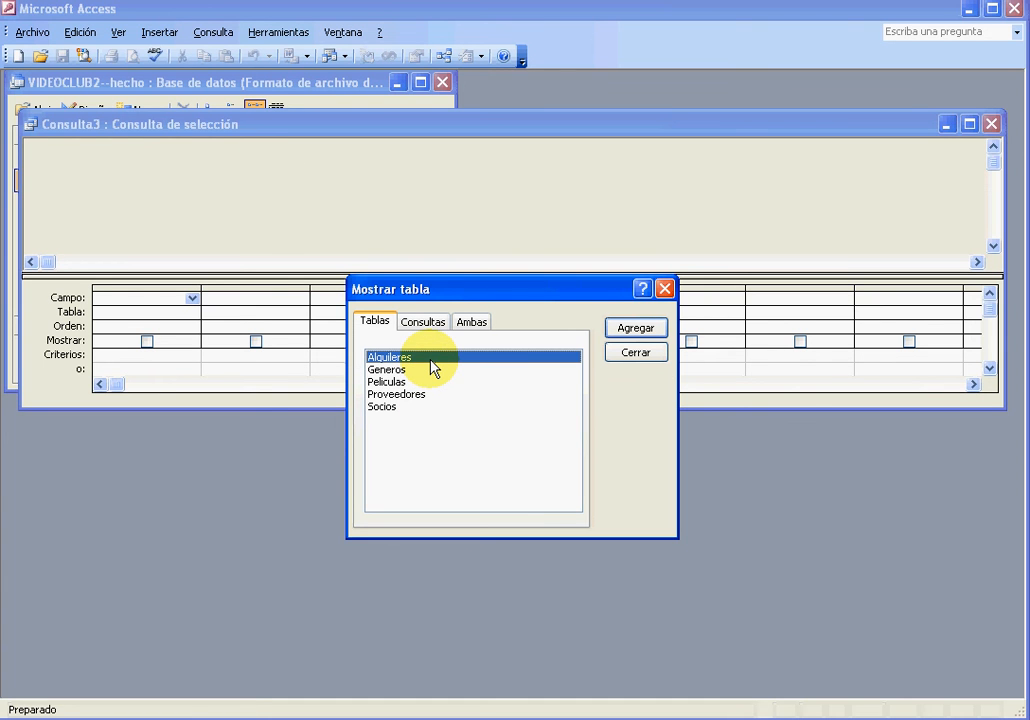
{"action": "double_click", "coordinate": [433, 368]}
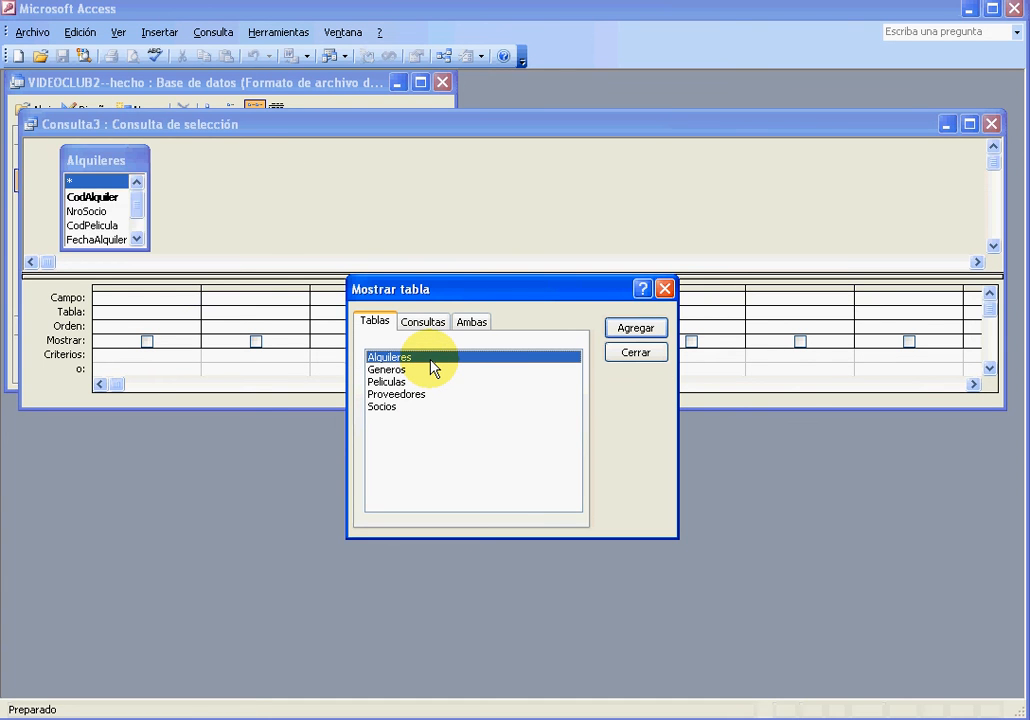
{"action": "left_click", "coordinate": [636, 352]}
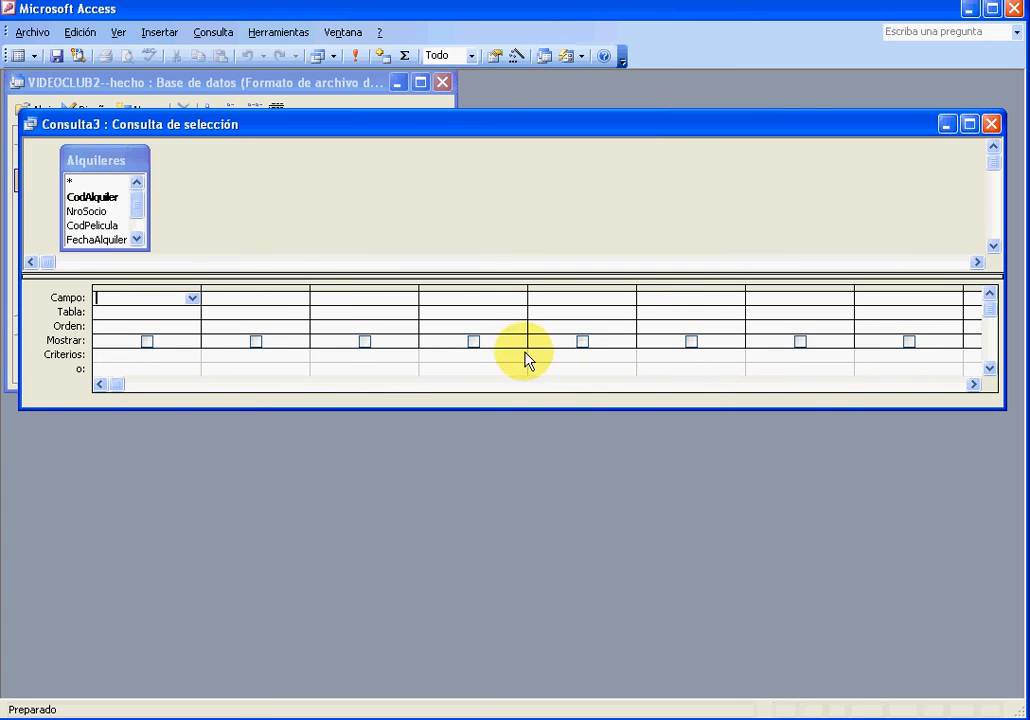
Add the NroSocio, CodPelicula and FechaAlquiler fields from the Alquileres table to the query grid
{"action": "double_click", "coordinate": [105, 212]}
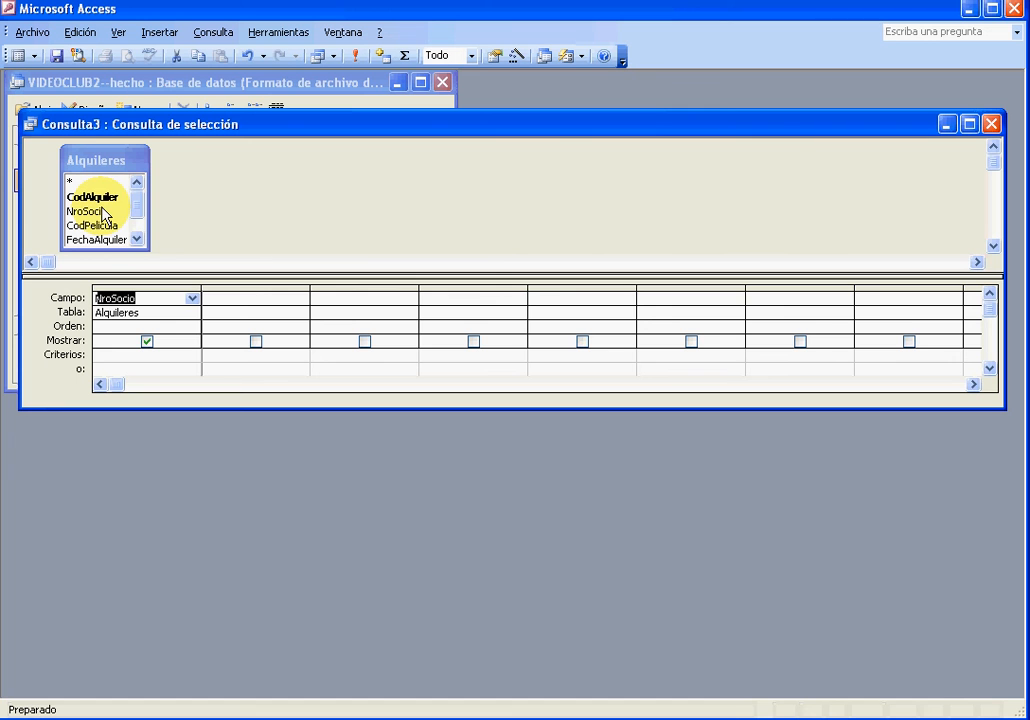
{"action": "double_click", "coordinate": [99, 227]}
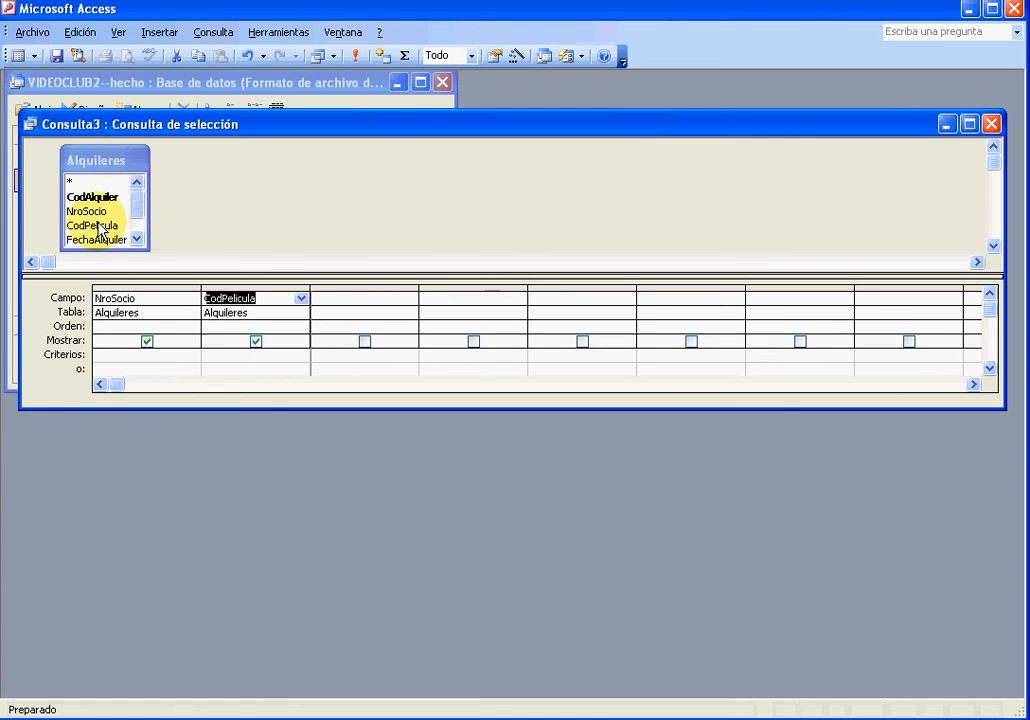
{"action": "double_click", "coordinate": [104, 240]}
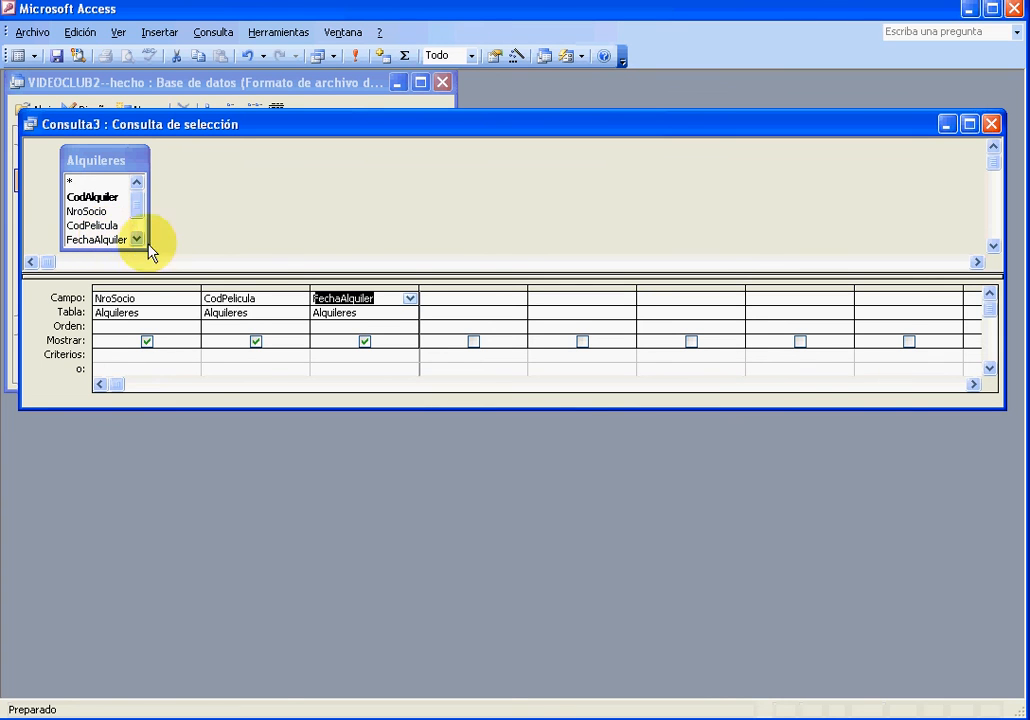
Set the sort order of NroSocio to Ascendente and of FechaAlquiler to Descendente
{"action": "left_click", "coordinate": [140, 327]}
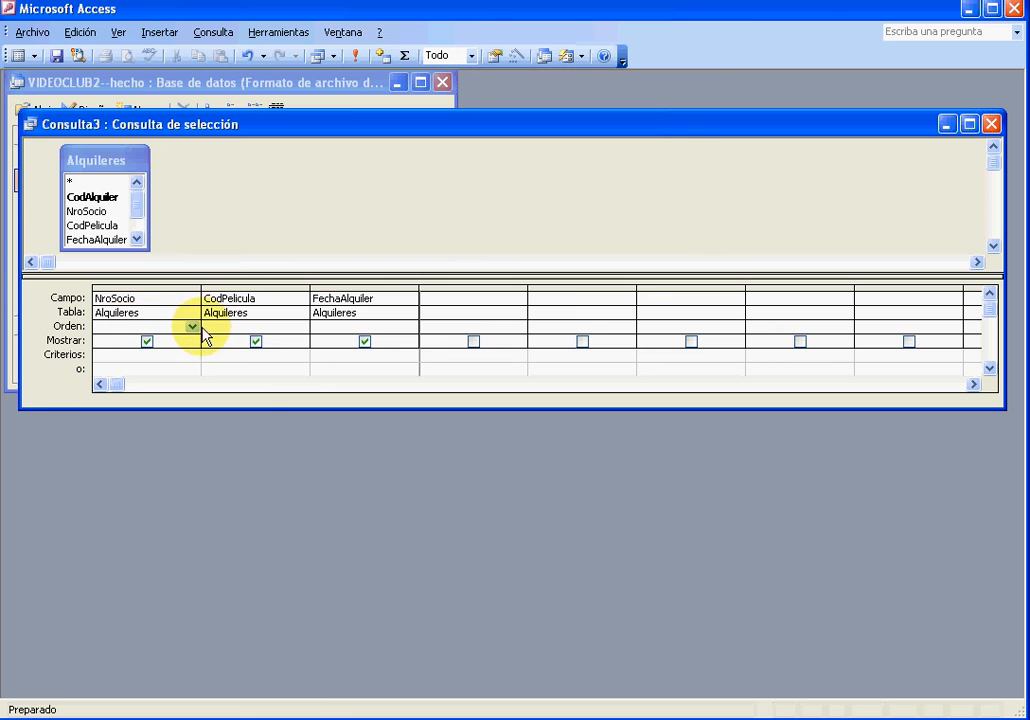
{"action": "left_click", "coordinate": [192, 328]}
{"action": "left_click", "coordinate": [173, 343]}
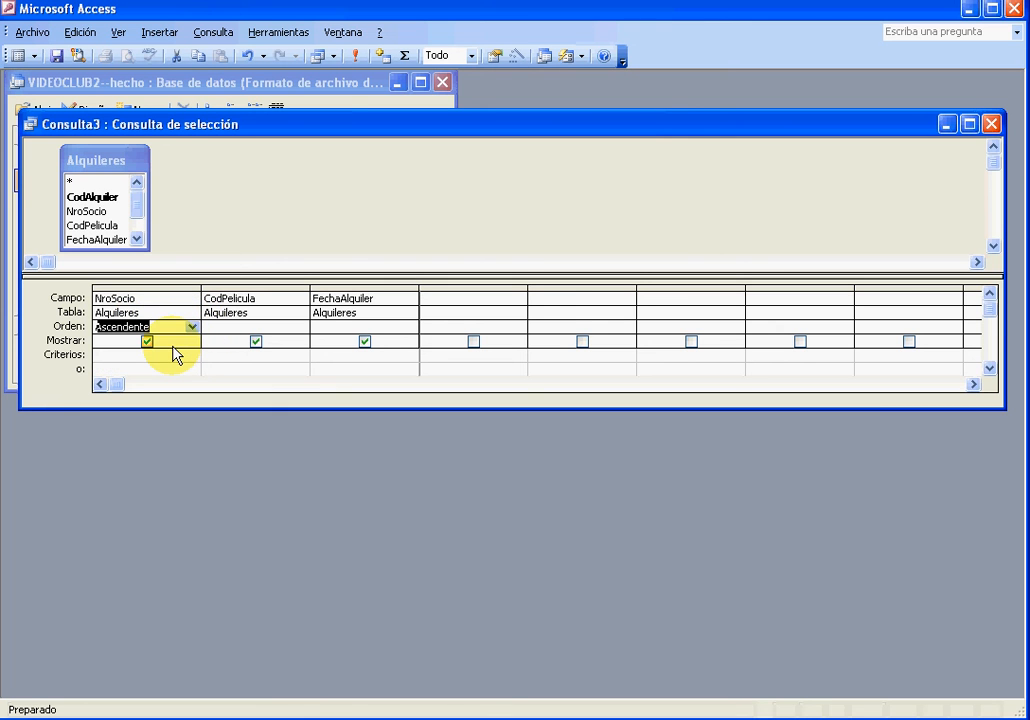
{"action": "left_click", "coordinate": [358, 326]}
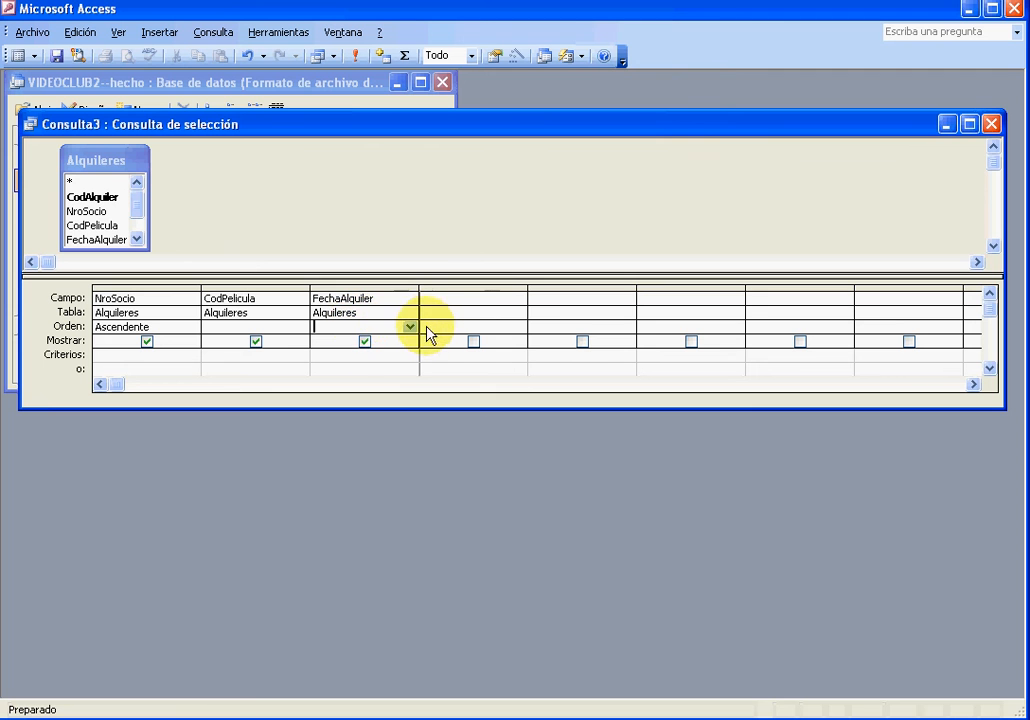
{"action": "left_click", "coordinate": [410, 327]}
{"action": "left_click", "coordinate": [402, 355]}
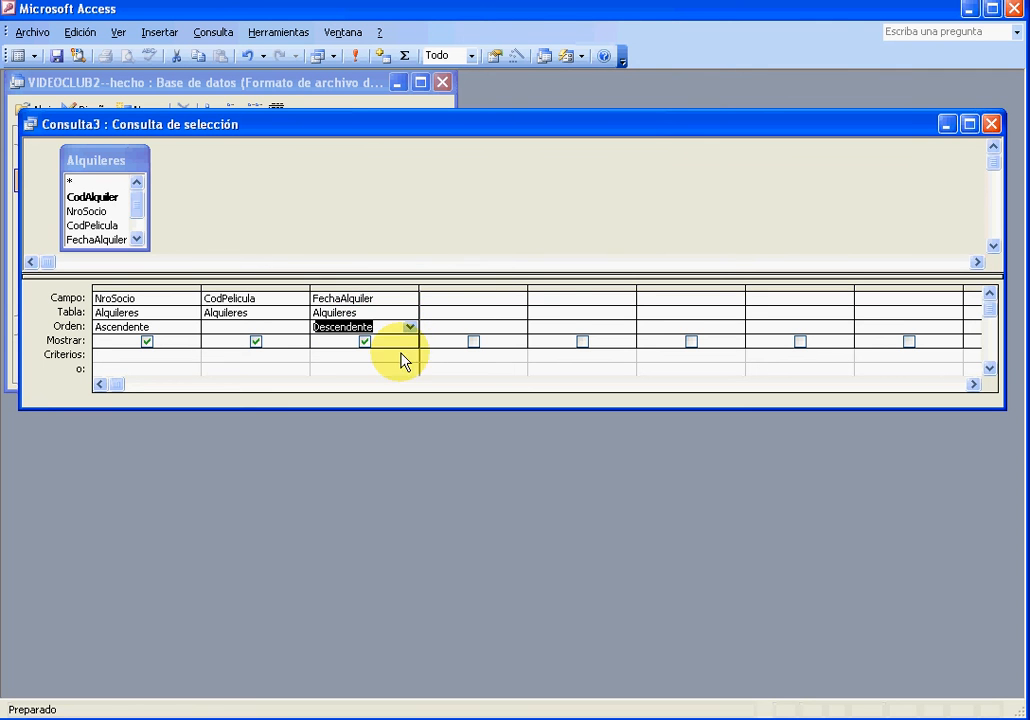
Close the query design and save it under the name "Alquileres1"
{"action": "left_click", "coordinate": [992, 124]}
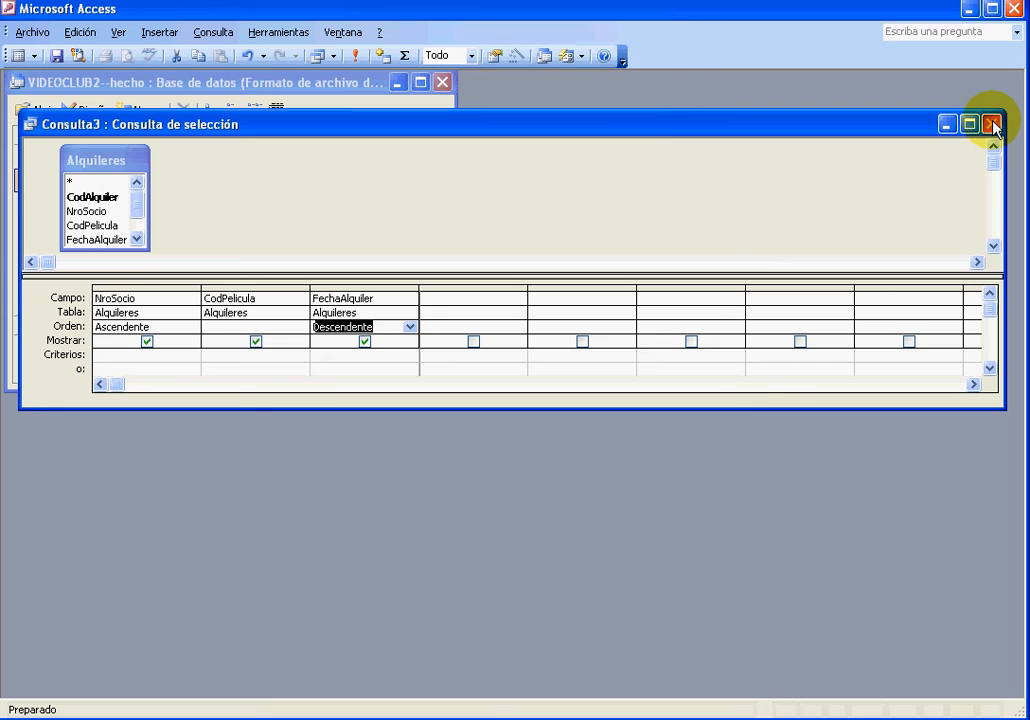
{"action": "left_click", "coordinate": [512, 420]}
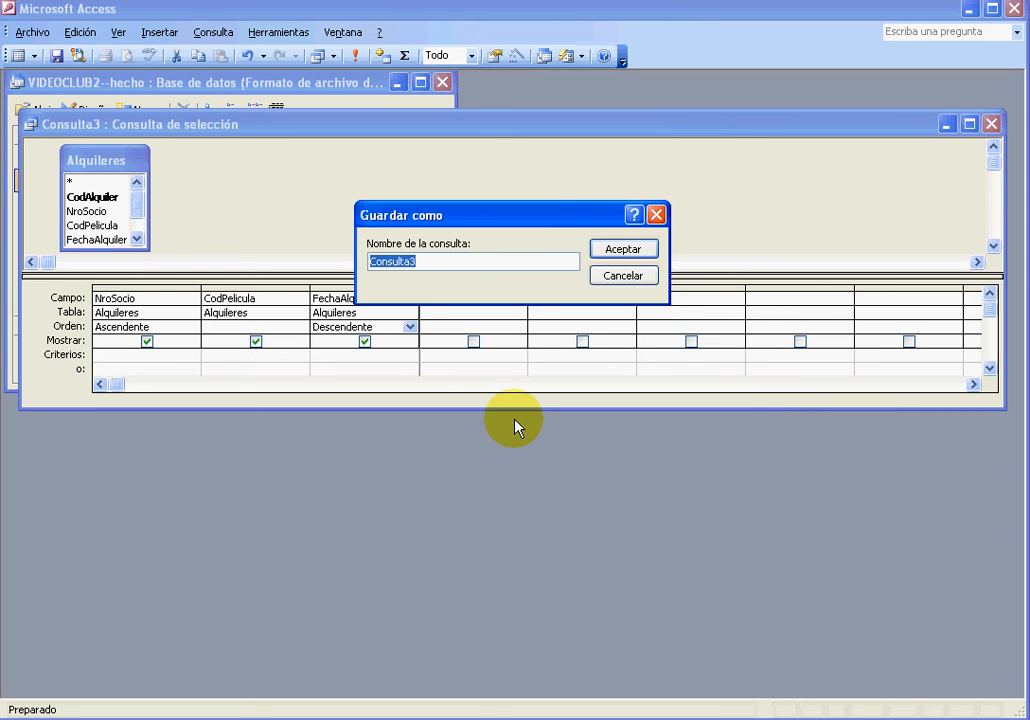
{"action": "key", "text": "BackSpace"}
{"action": "type", "text": "Alquileres"}
{"action": "left_click", "coordinate": [630, 250]}
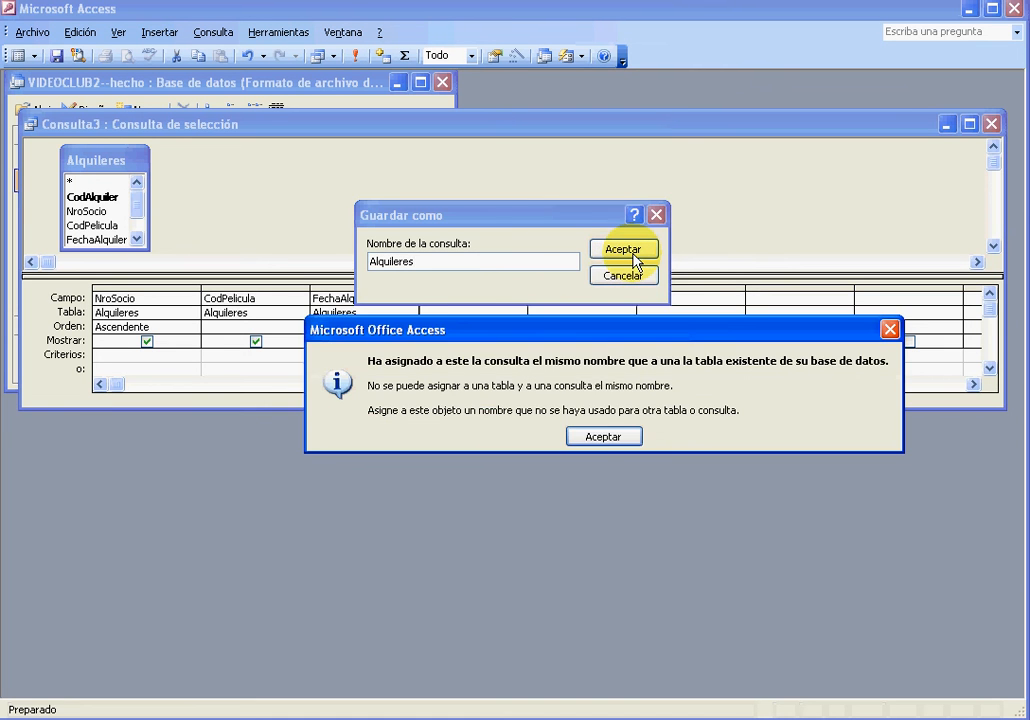
{"action": "left_click", "coordinate": [592, 440]}
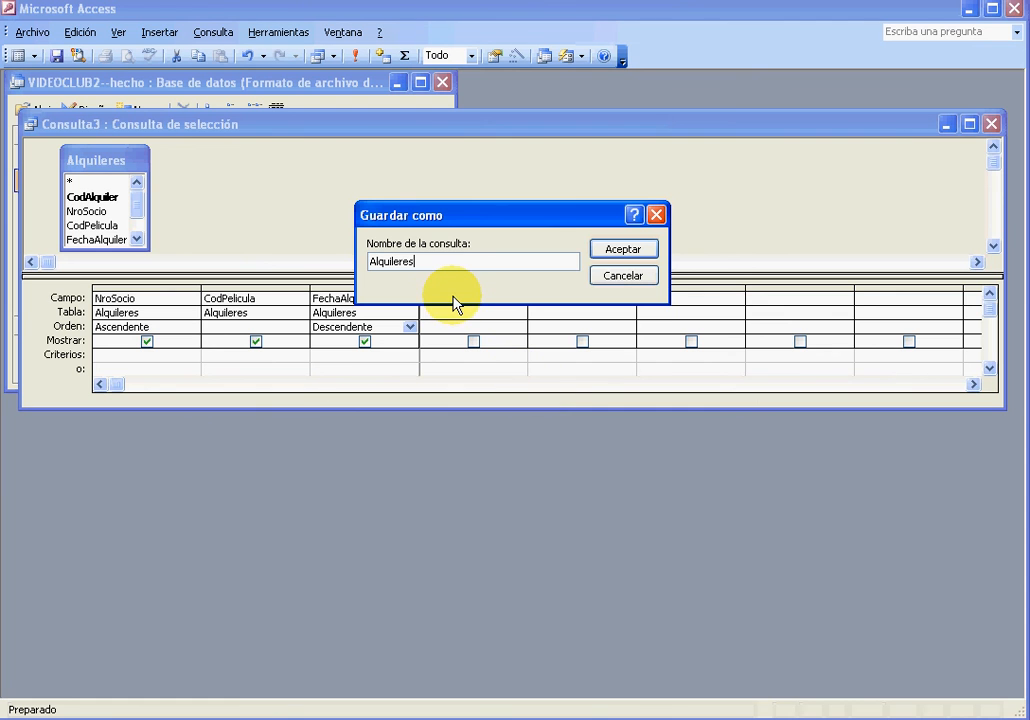
{"action": "type", "text": "1"}
{"action": "left_click", "coordinate": [620, 250]}
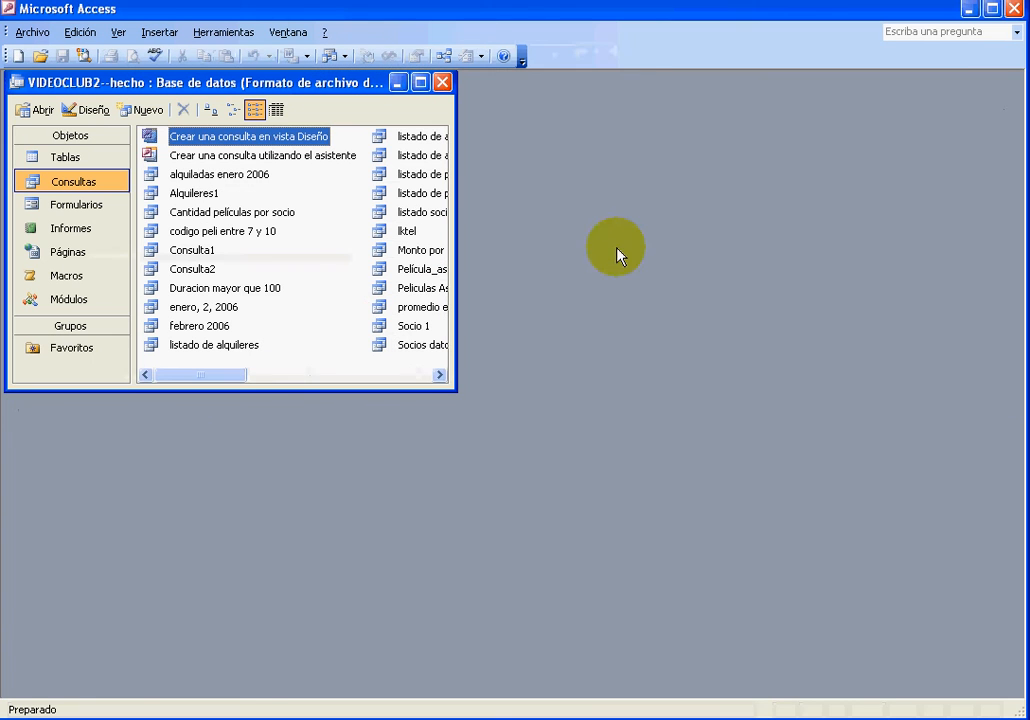
Open the Alquileres1 query and step through its records to check the order by member number and rental date
{"action": "double_click", "coordinate": [192, 193]}
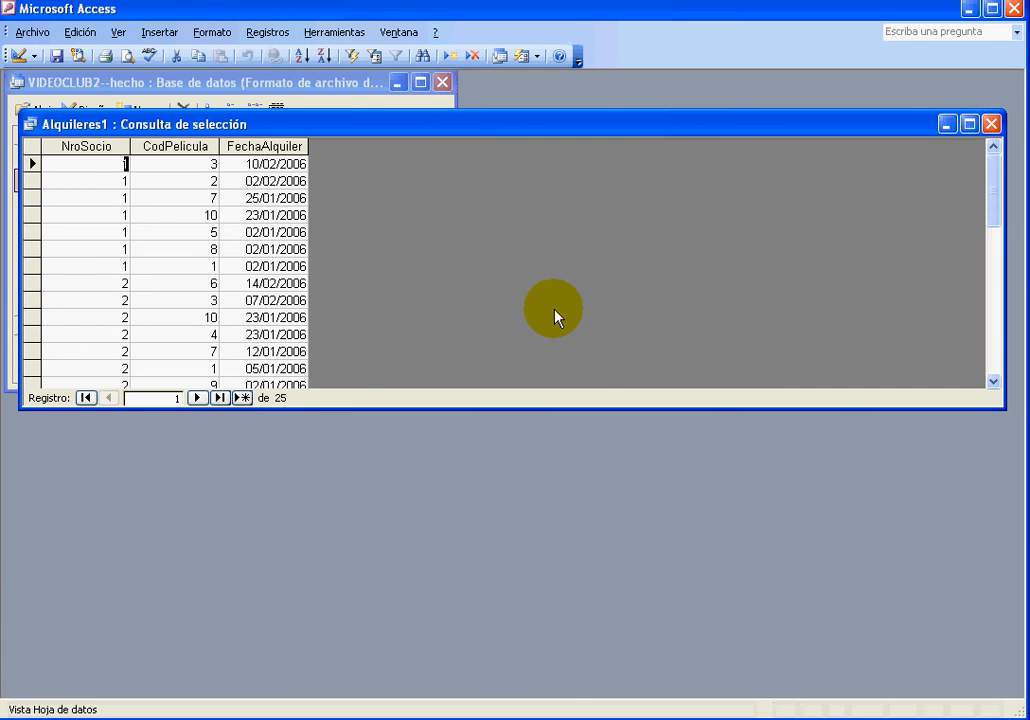
{"action": "left_click", "coordinate": [198, 398]}
{"action": "left_click", "coordinate": [198, 398]}
{"action": "left_click", "coordinate": [198, 398]}
{"action": "left_click", "coordinate": [198, 398]}
{"action": "left_click", "coordinate": [198, 398]}
{"action": "left_click", "coordinate": [198, 398]}
{"action": "left_click", "coordinate": [198, 398]}
{"action": "left_click", "coordinate": [198, 398]}
{"action": "left_click", "coordinate": [198, 398]}
{"action": "left_click", "coordinate": [198, 398]}
{"action": "left_click", "coordinate": [198, 398]}
{"action": "left_click", "coordinate": [198, 398]}
{"action": "left_click", "coordinate": [198, 398]}
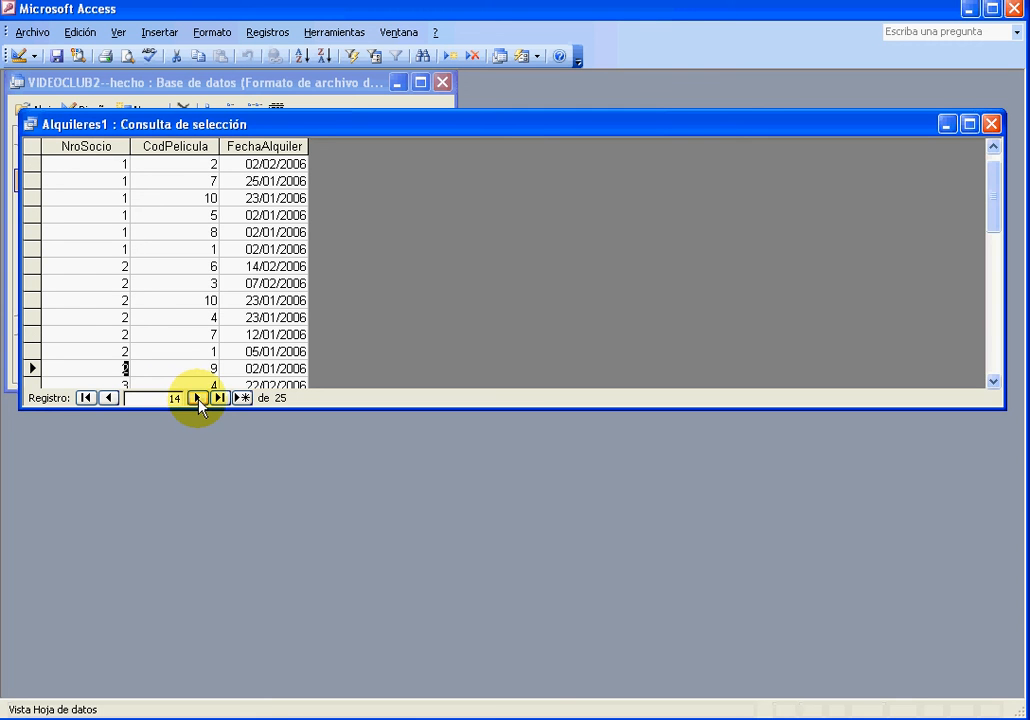